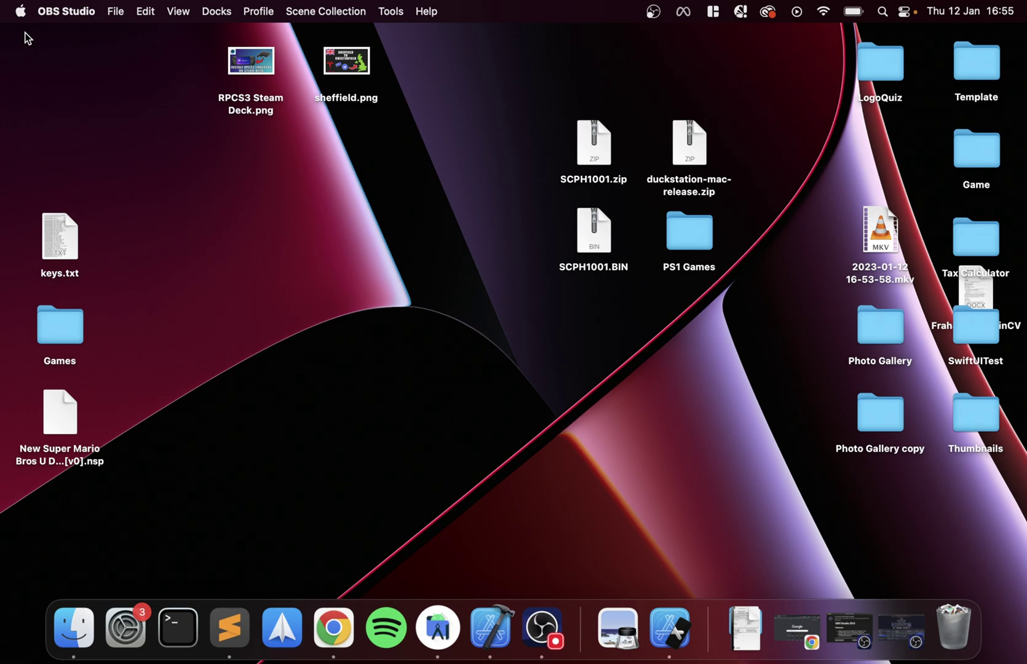
# Switch to Chrome, search the web for duckstation and open the stenzek/duckstation GitHub repository.
pyautogui.click(797, 628)
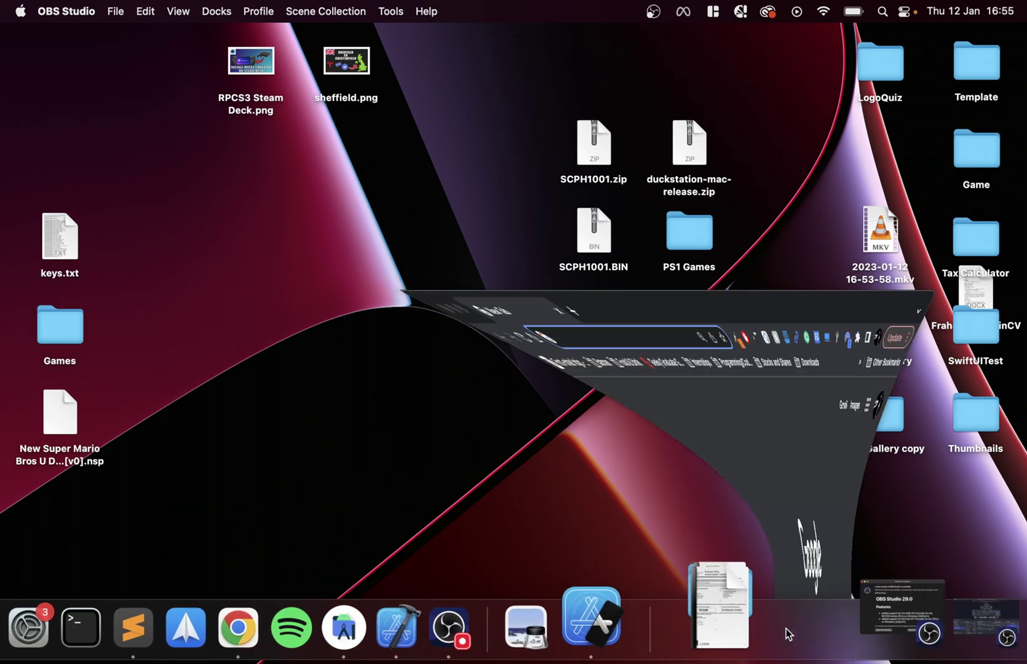
pyautogui.write('duckstation')
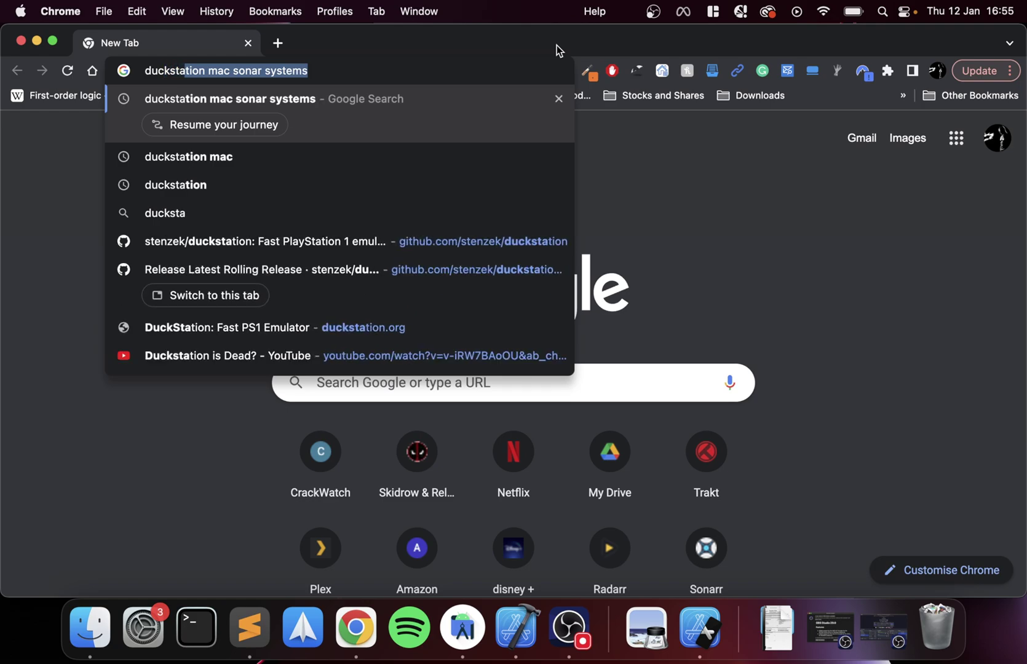
pyautogui.press('Return')
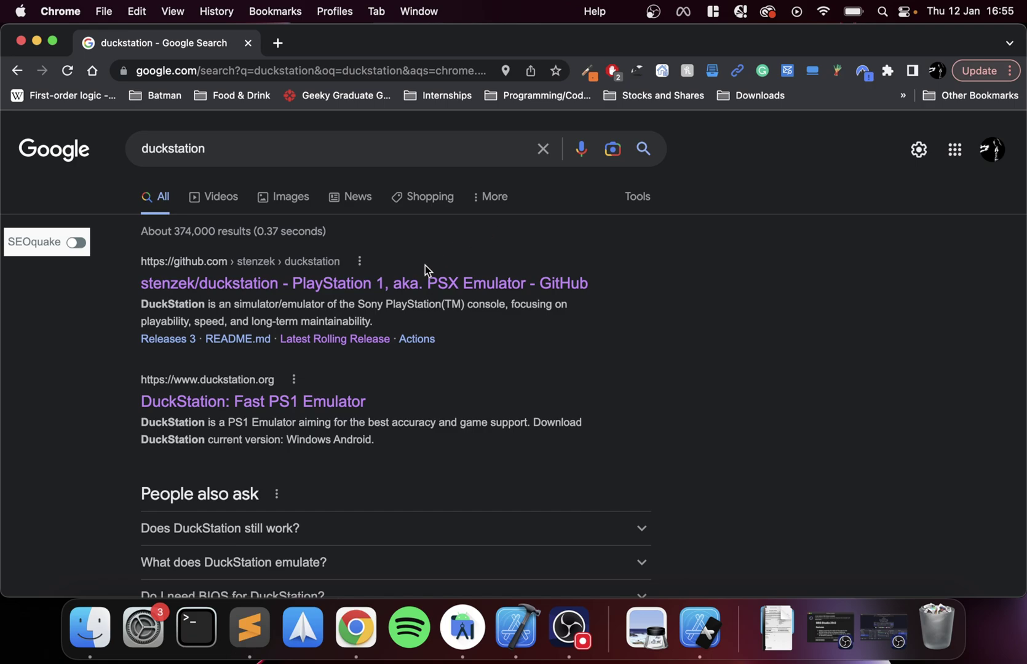
pyautogui.click(372, 284)
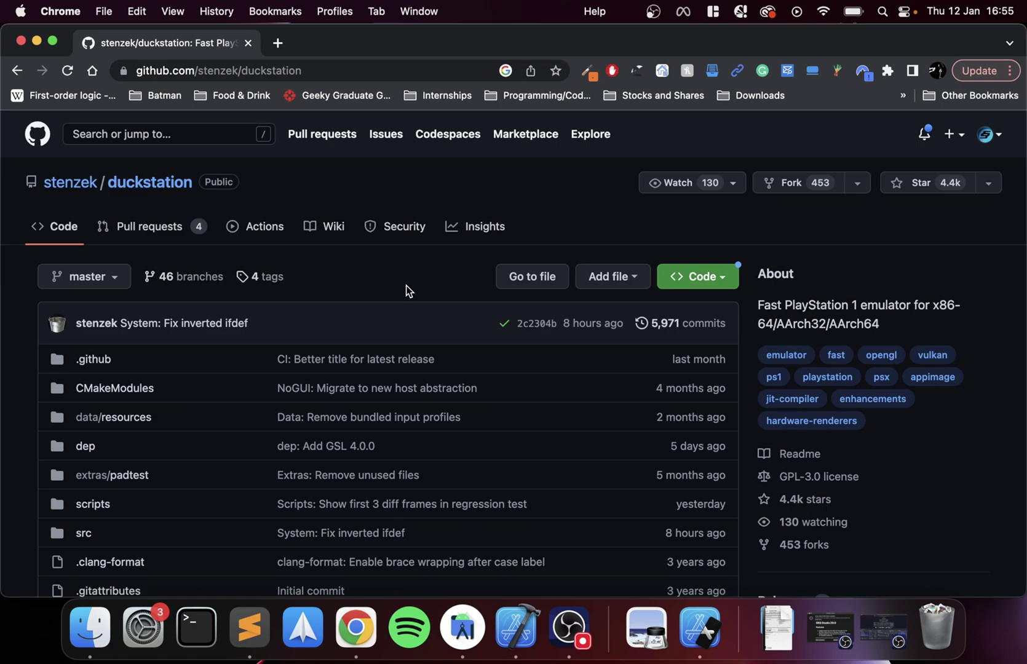
pyautogui.scroll(-10, 406, 285)
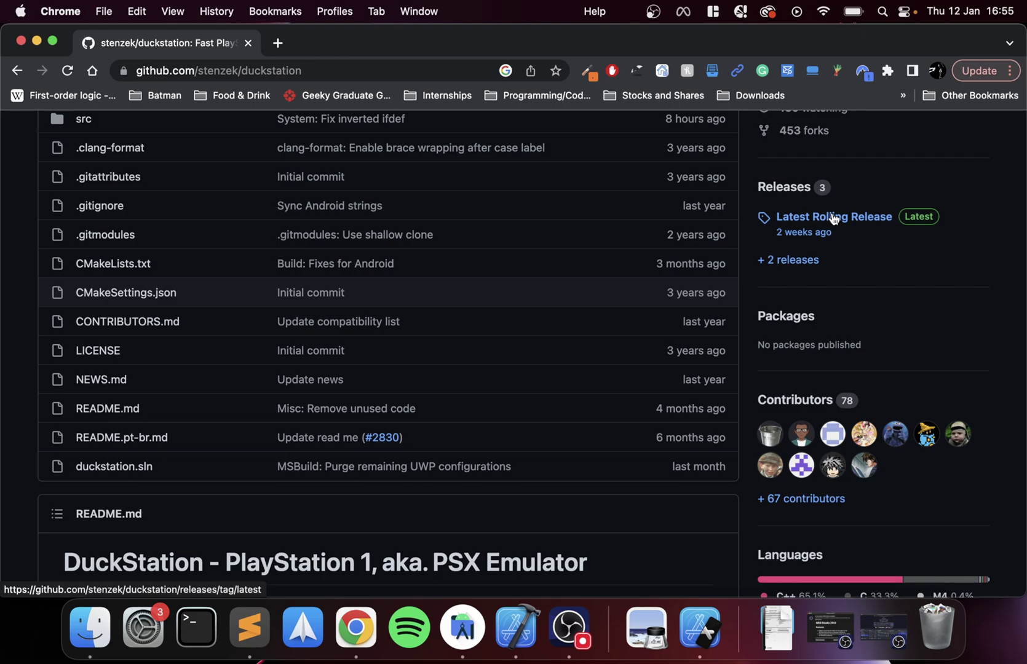
pyautogui.click(787, 187)
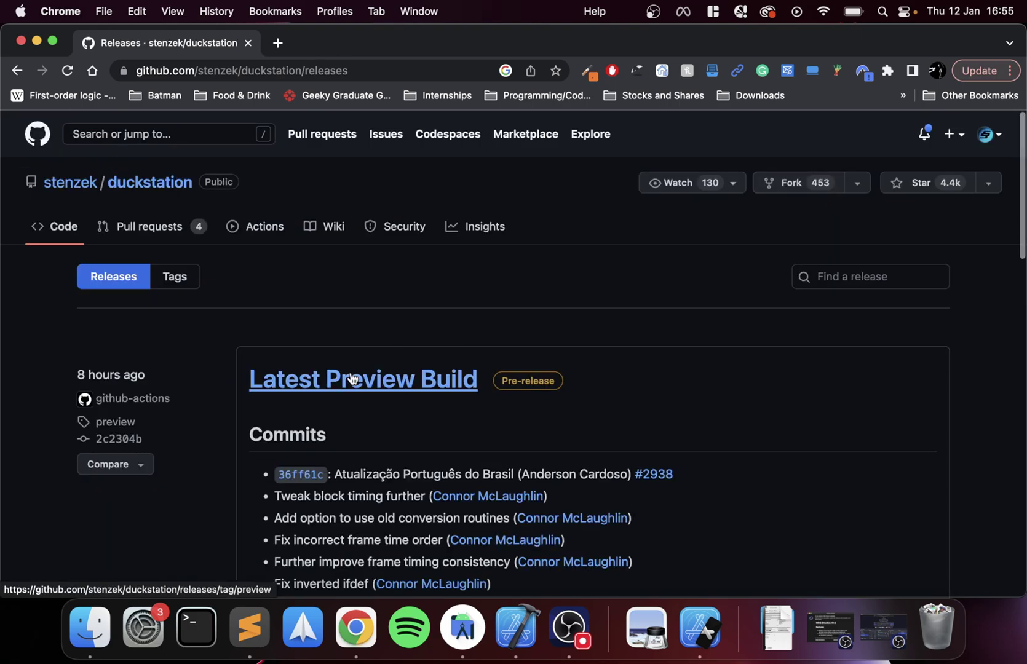
pyautogui.scroll(-8, 352, 378)
pyautogui.scroll(7, 352, 378)
pyautogui.scroll(-4, 352, 379)
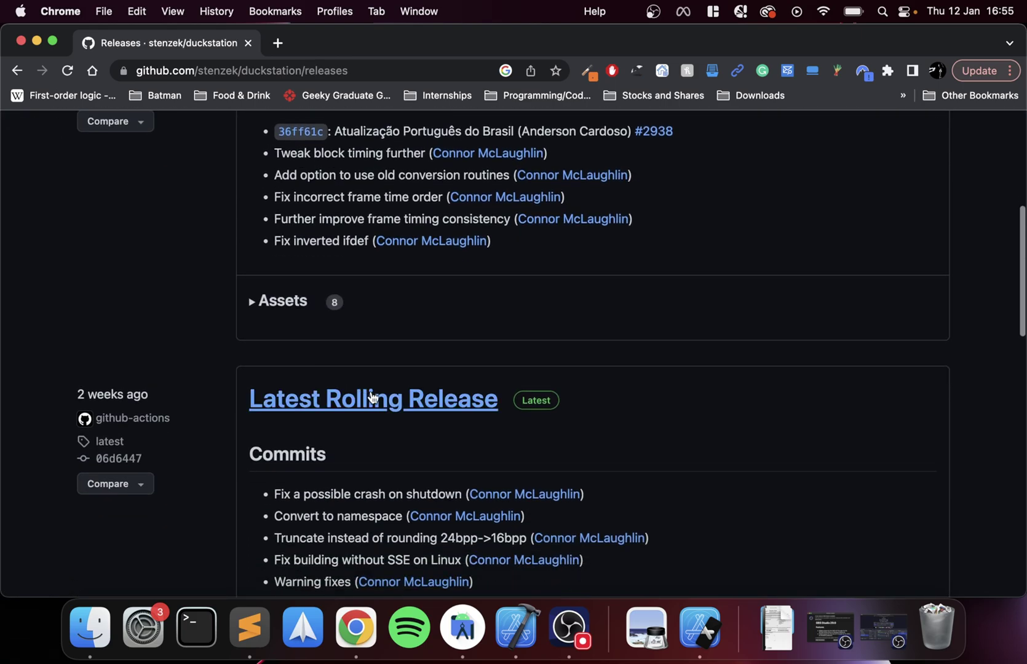
pyautogui.hscroll(-5, 372, 396)
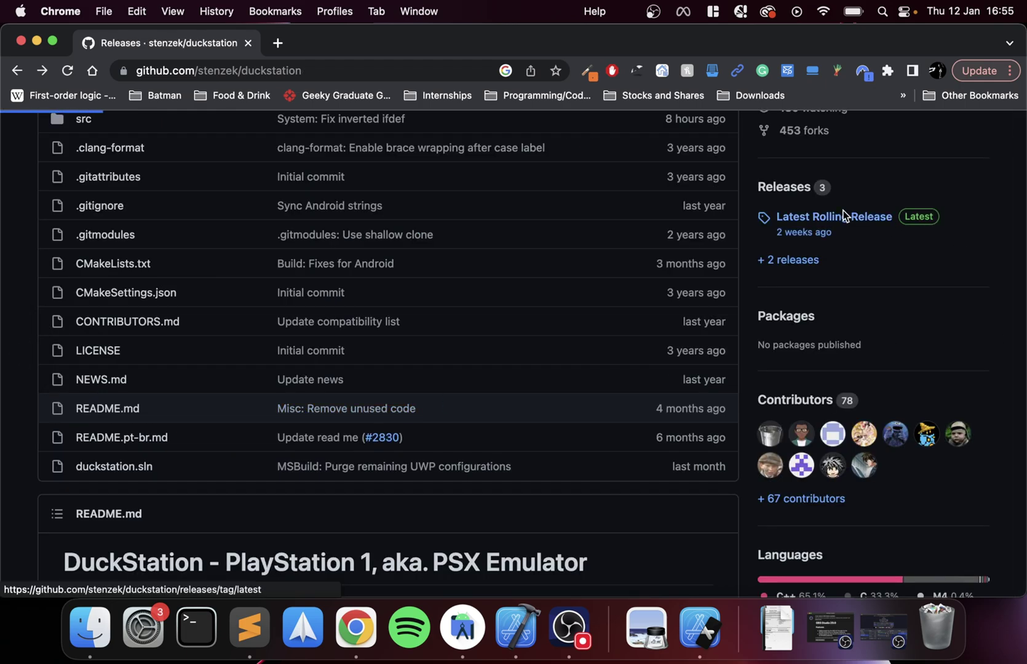
# Open the Latest Rolling Release and start downloading duckstation-mac-release.zip from its assets.
pyautogui.click(844, 215)
pyautogui.scroll(-10, 230, 455)
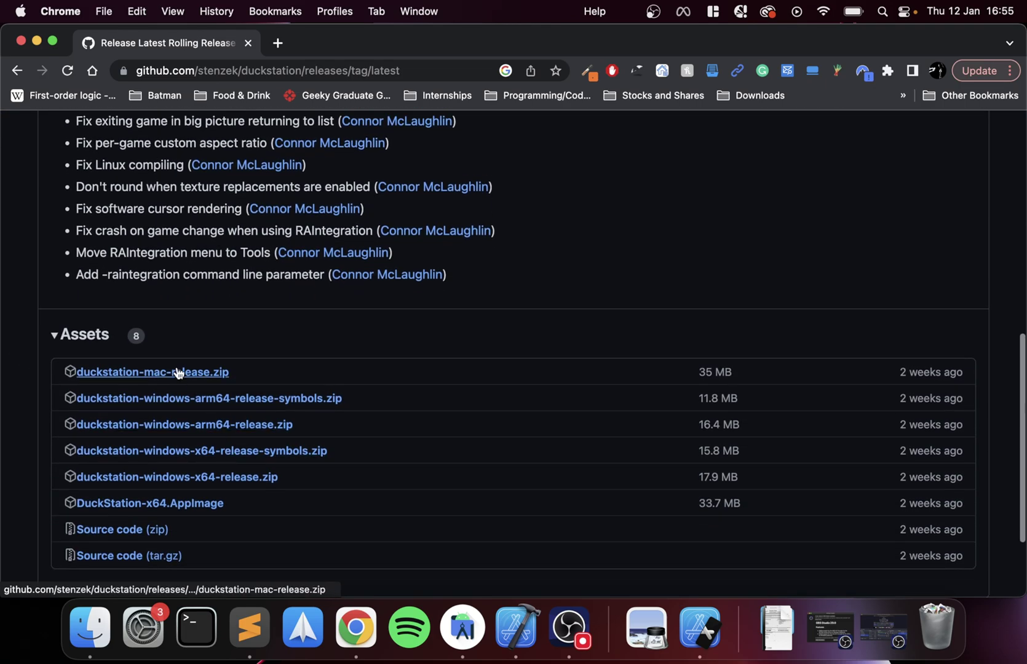
pyautogui.click(176, 373)
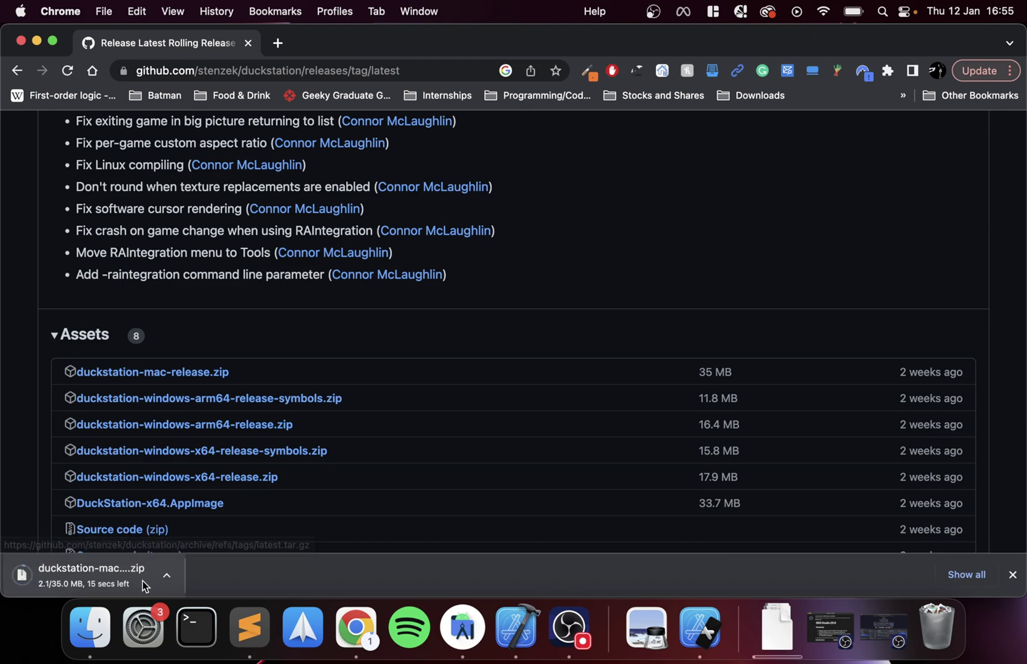
# Cancel the duckstation-mac-release.zip download and close the GitHub release page.
pyautogui.click(165, 577)
pyautogui.click(187, 580)
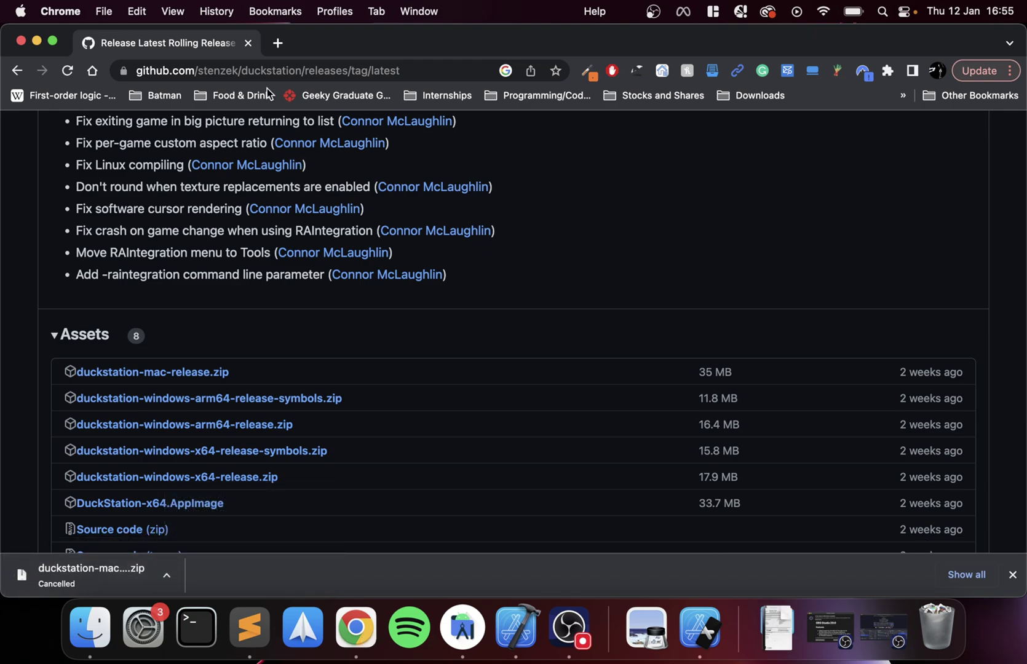
pyautogui.click(249, 42)
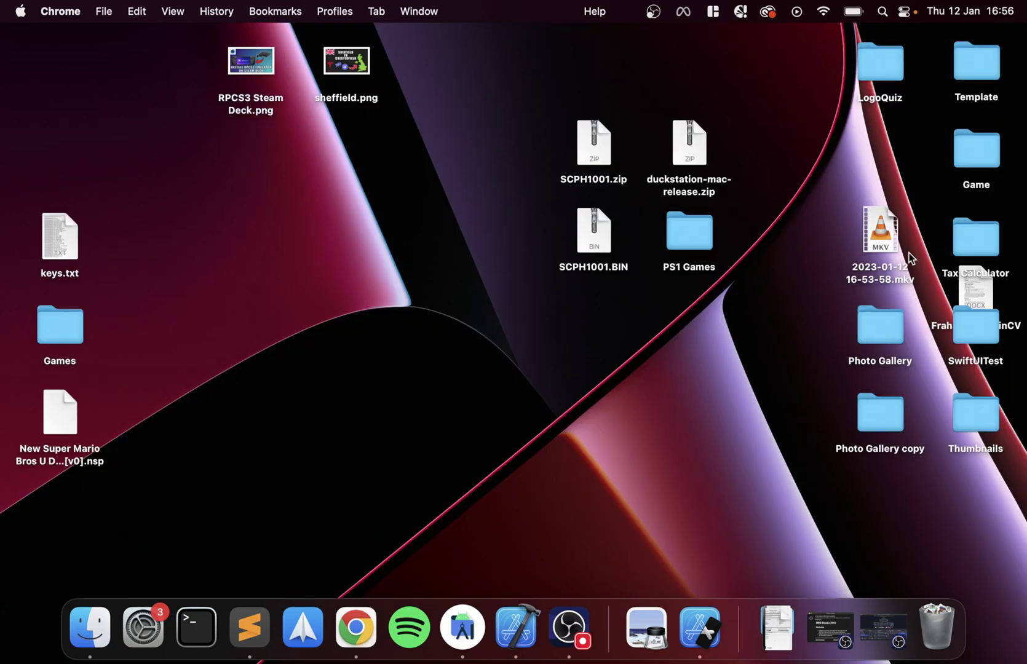
# Extract duckstation-mac-release.zip on the desktop and move the DuckStation app to a free spot below SCPH1001.BIN.
pyautogui.click(693, 160)
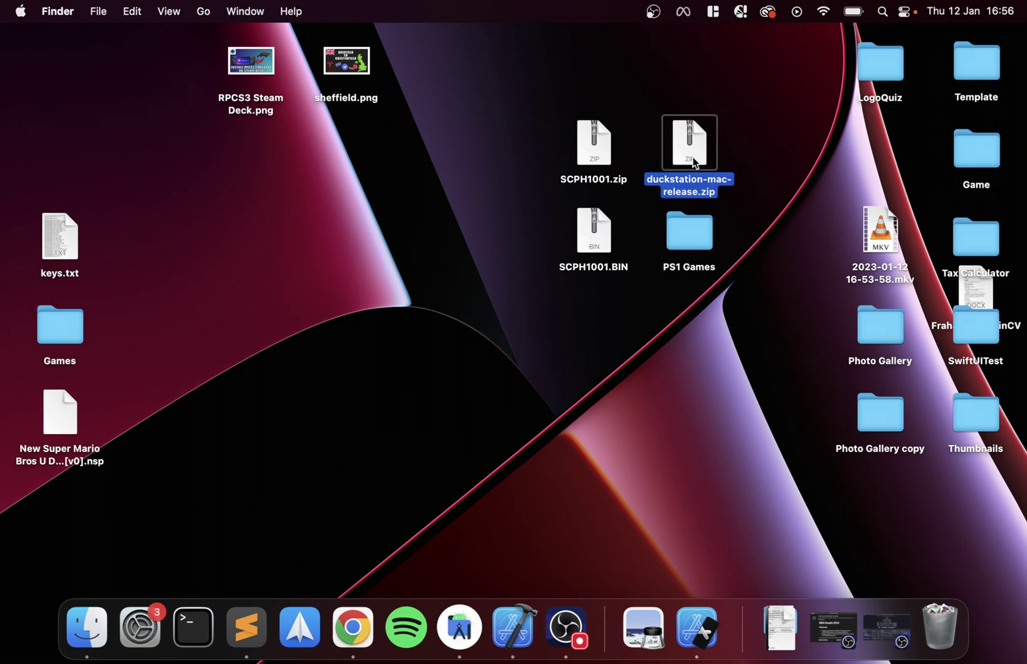
pyautogui.doubleClick(693, 159)
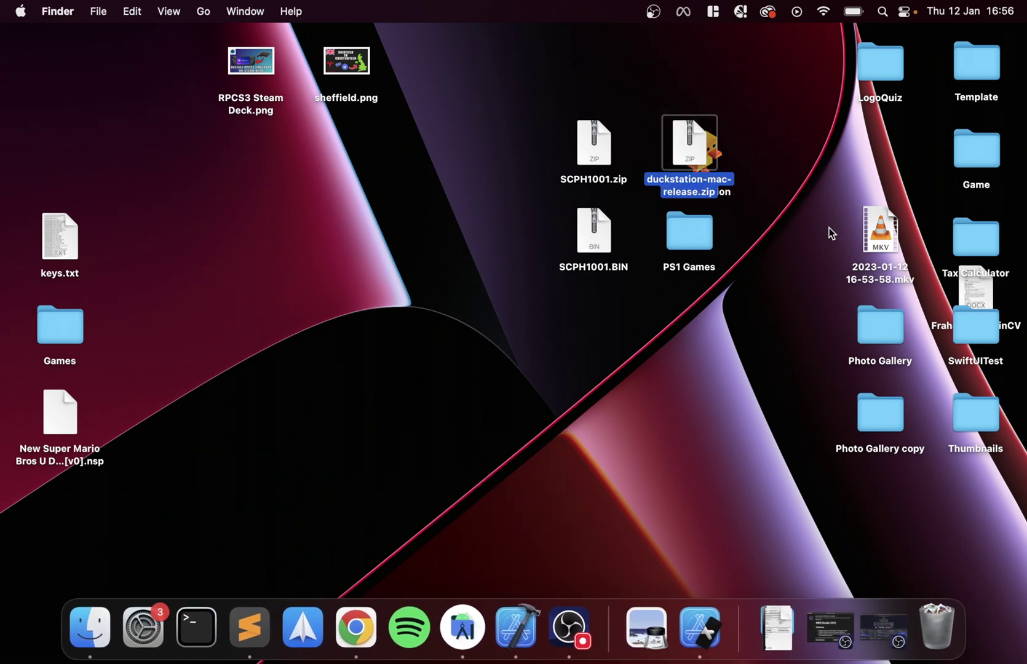
pyautogui.moveTo(726, 197); pyautogui.dragTo(634, 382)
# Open a new Finder window showing the Applications folder.
pyautogui.rightClick(87, 615)
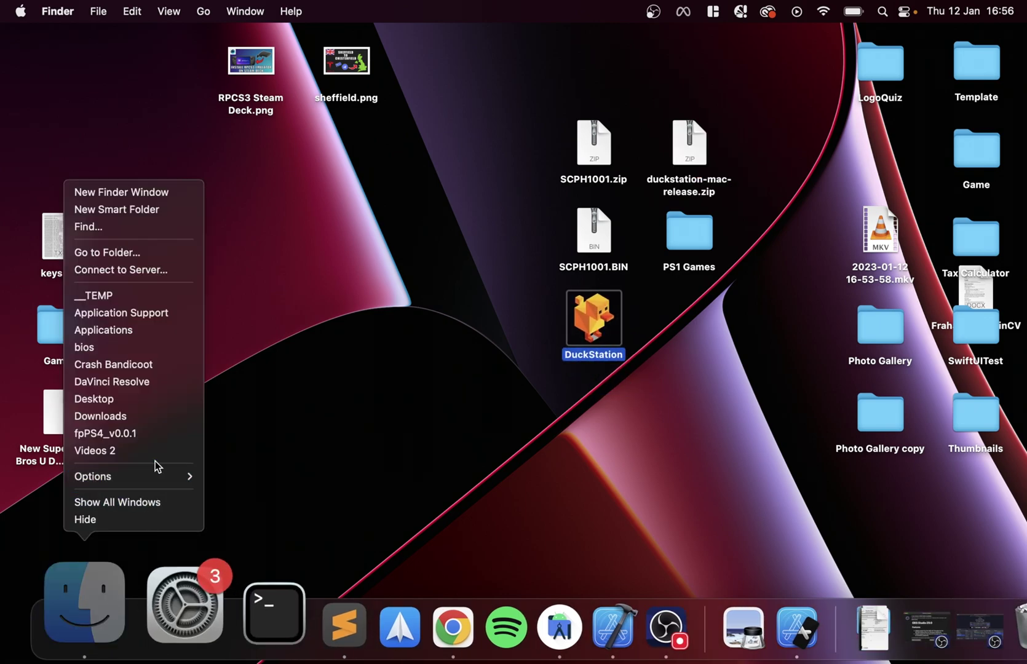
pyautogui.click(121, 193)
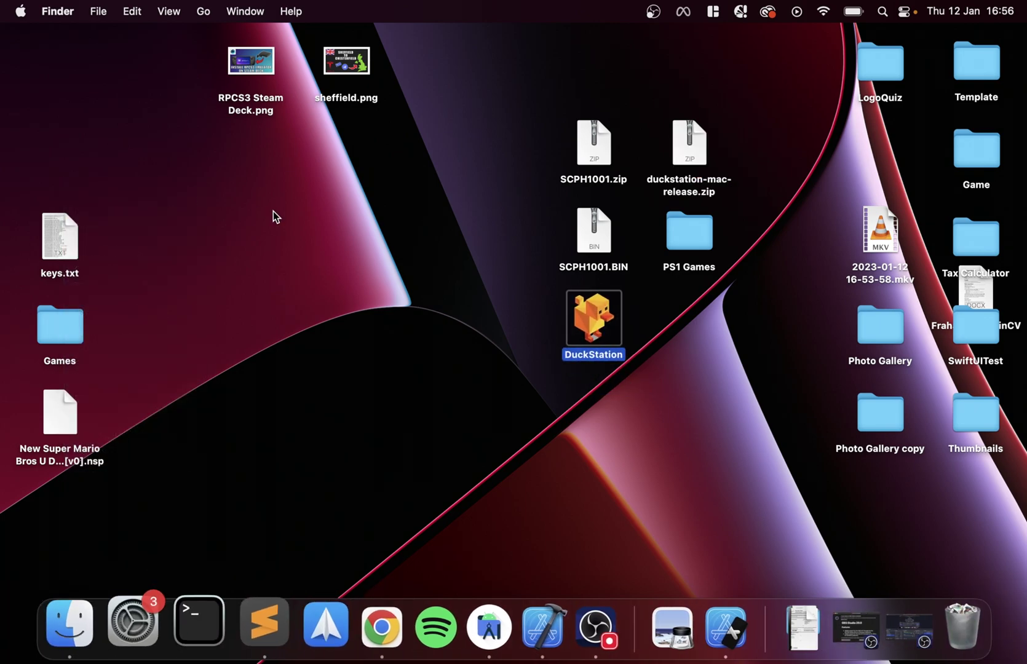
pyautogui.moveTo(248, 105); pyautogui.dragTo(161, 124)
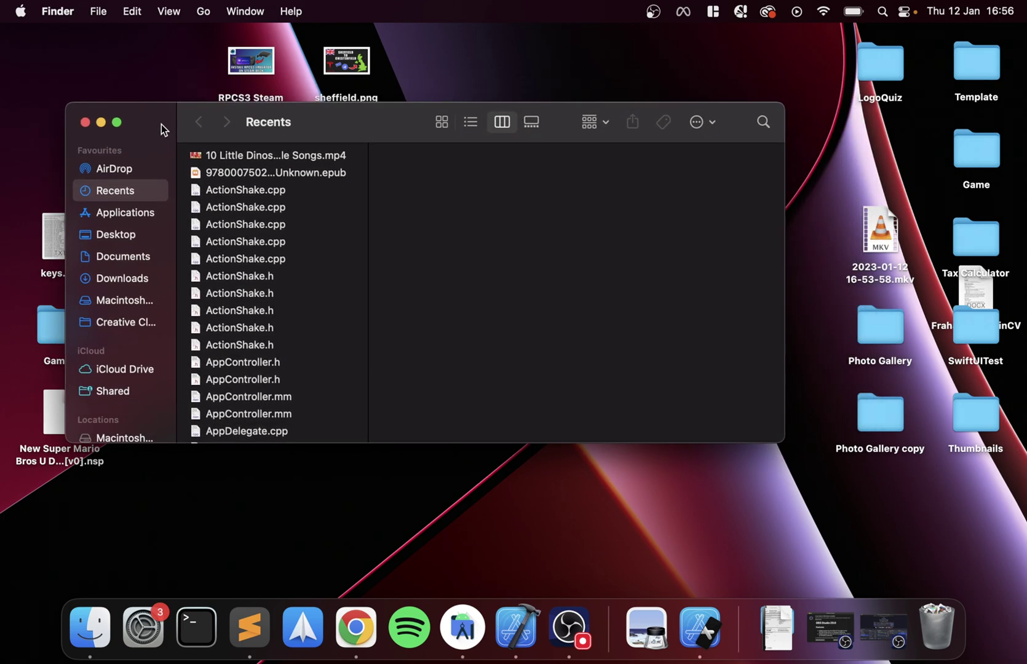
pyautogui.click(120, 214)
# Narrow the Finder window, move the DuckStation app from the desktop into Applications, and close the window.
pyautogui.moveTo(397, 126); pyautogui.dragTo(356, 136)
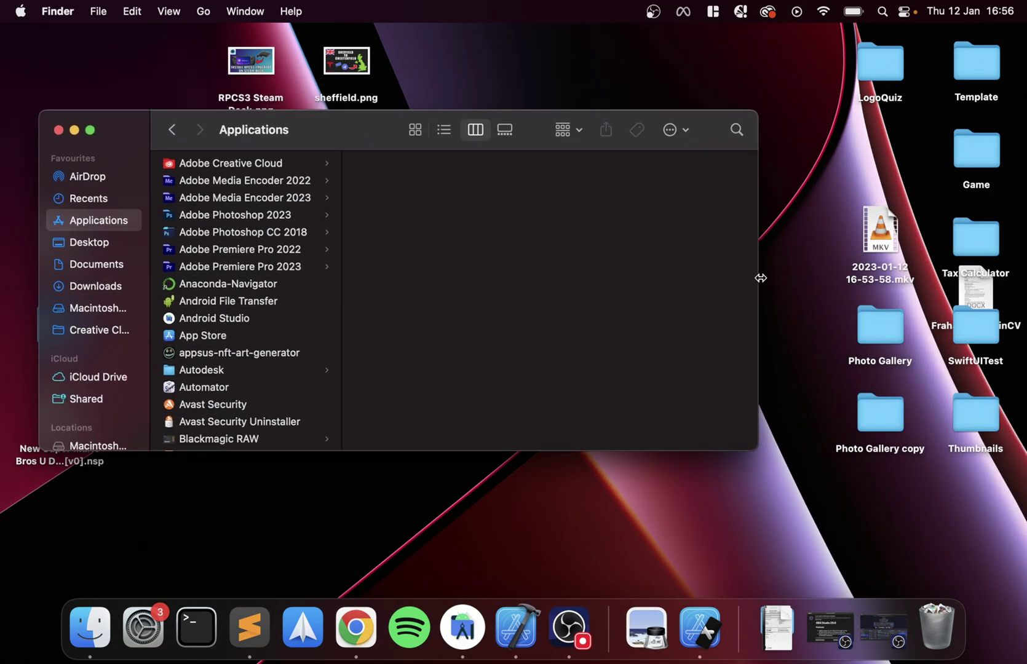
pyautogui.moveTo(761, 278); pyautogui.dragTo(510, 258)
pyautogui.moveTo(592, 308); pyautogui.dragTo(123, 229)
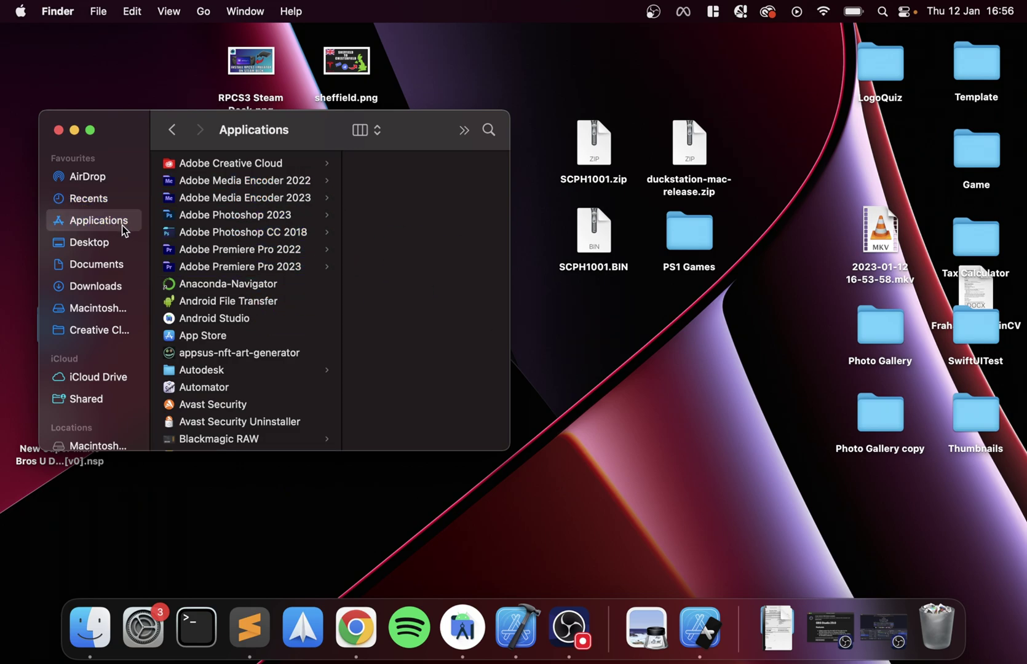
pyautogui.click(59, 130)
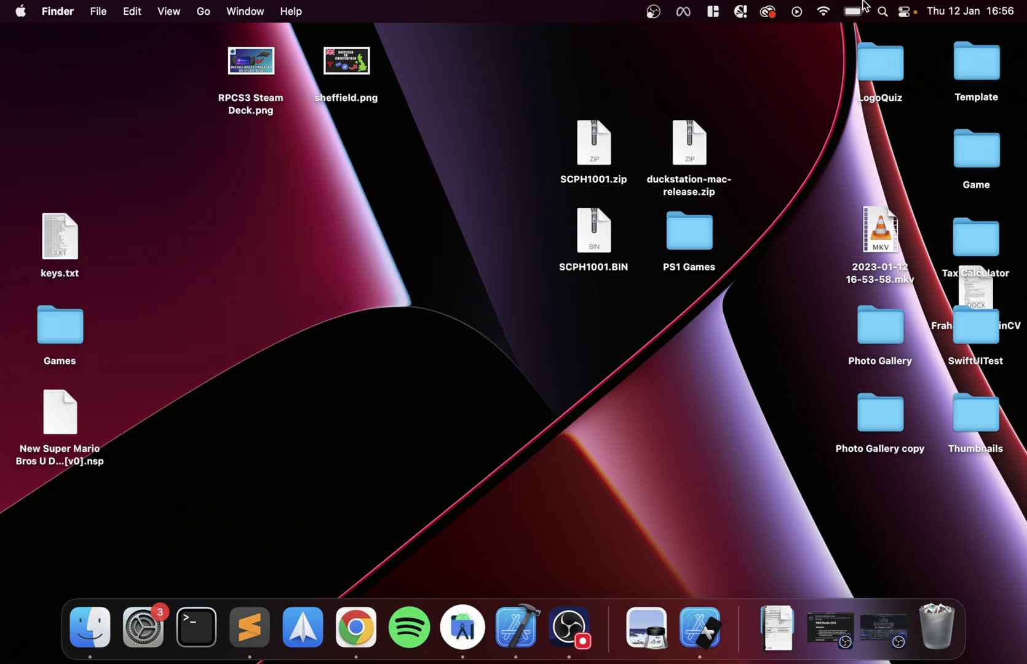
# Try to launch DuckStation through a Spotlight search for duck and dismiss the security alert without deleting the app.
pyautogui.click(883, 11)
pyautogui.write('duck')
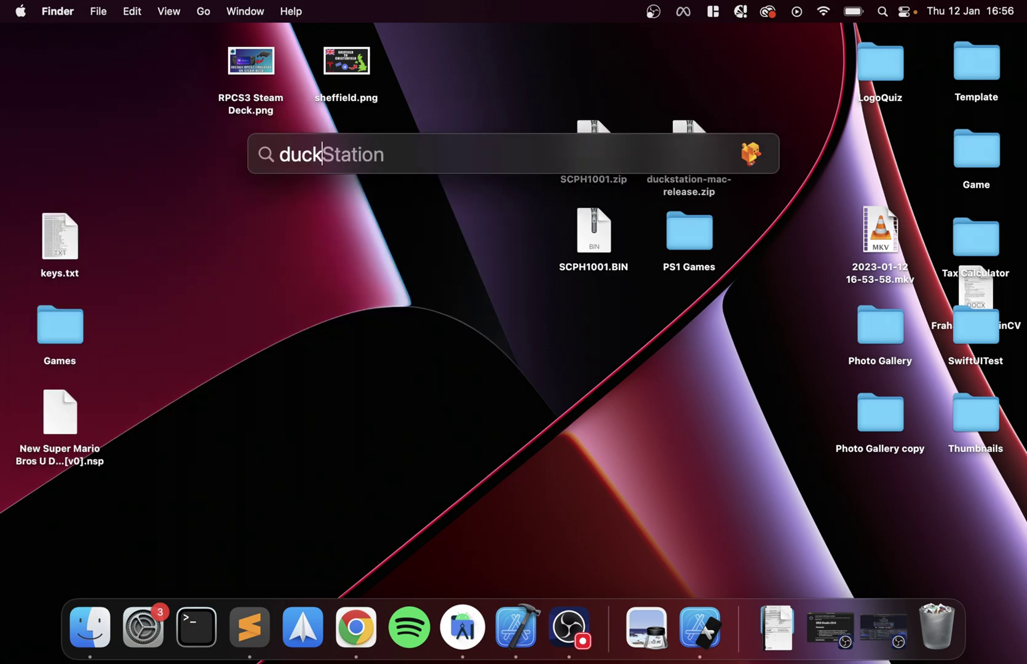
pyautogui.press('Return')
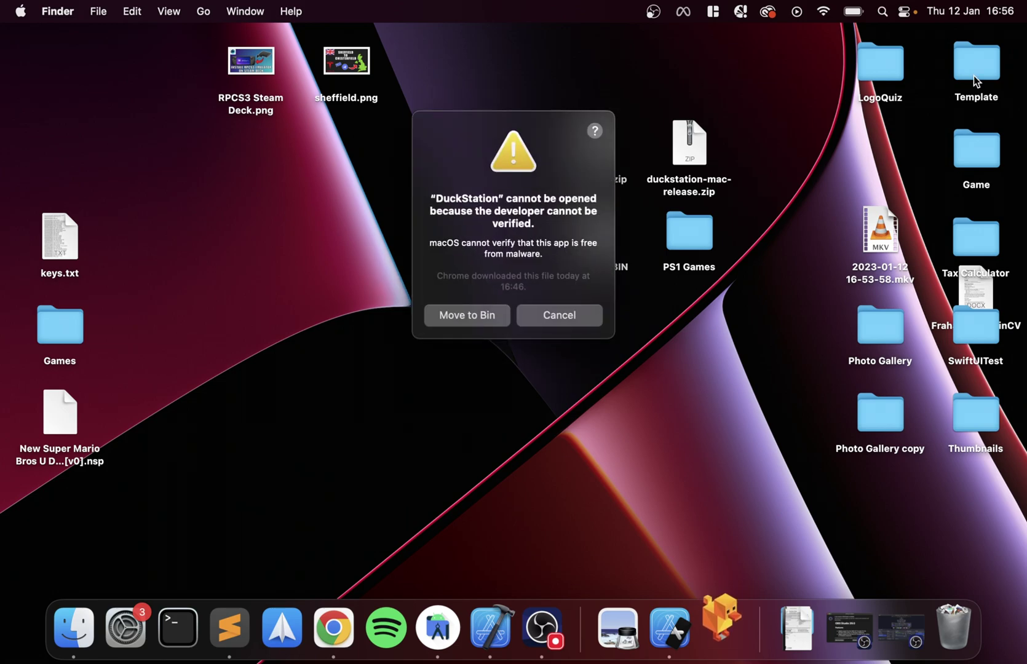
pyautogui.click(564, 315)
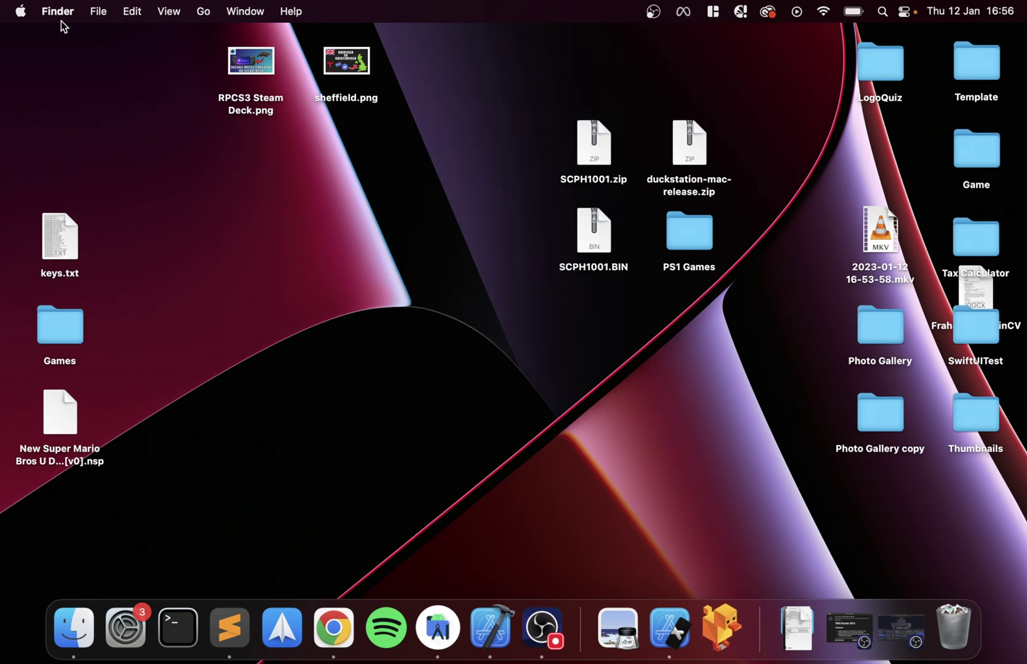
# Allow the blocked DuckStation app to open anyway in the Security & Privacy preferences, and close System Preferences.
pyautogui.click(20, 11)
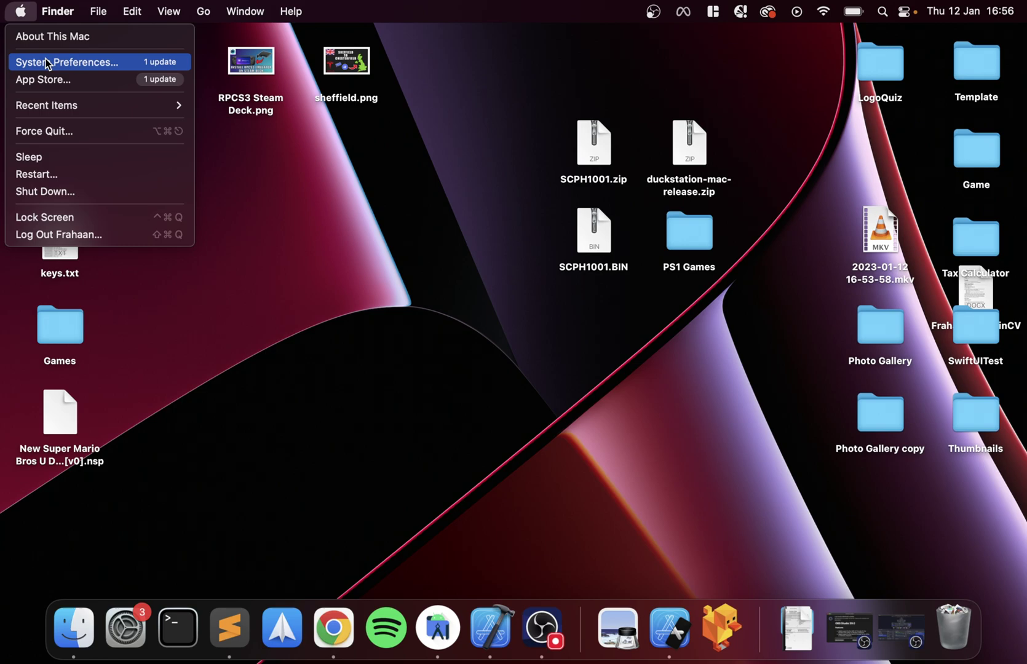
pyautogui.click(47, 63)
pyautogui.click(881, 332)
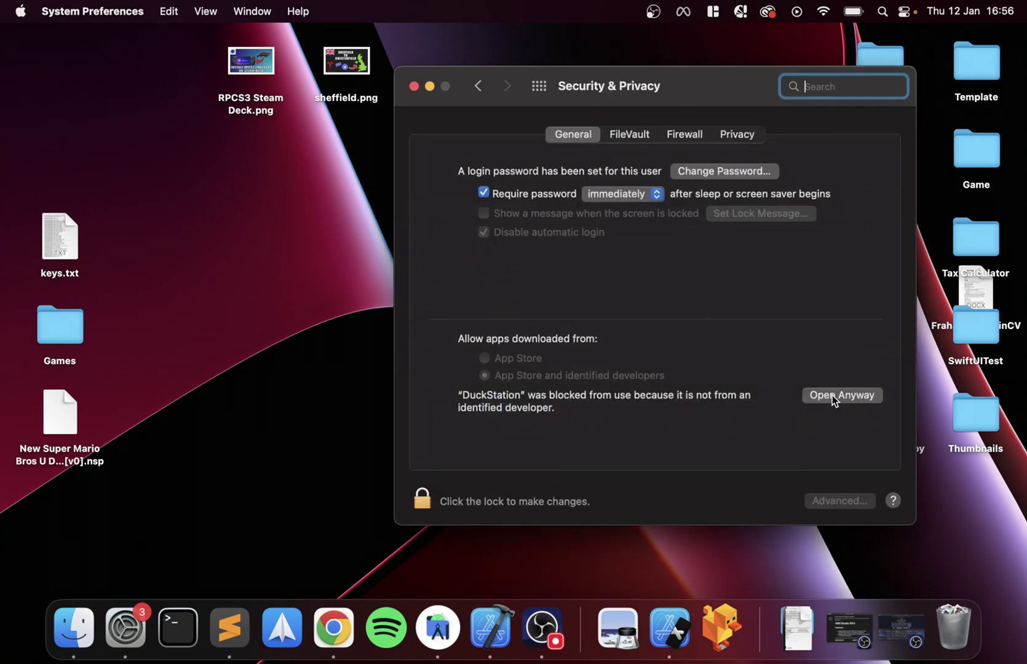
pyautogui.click(832, 397)
pyautogui.click(495, 328)
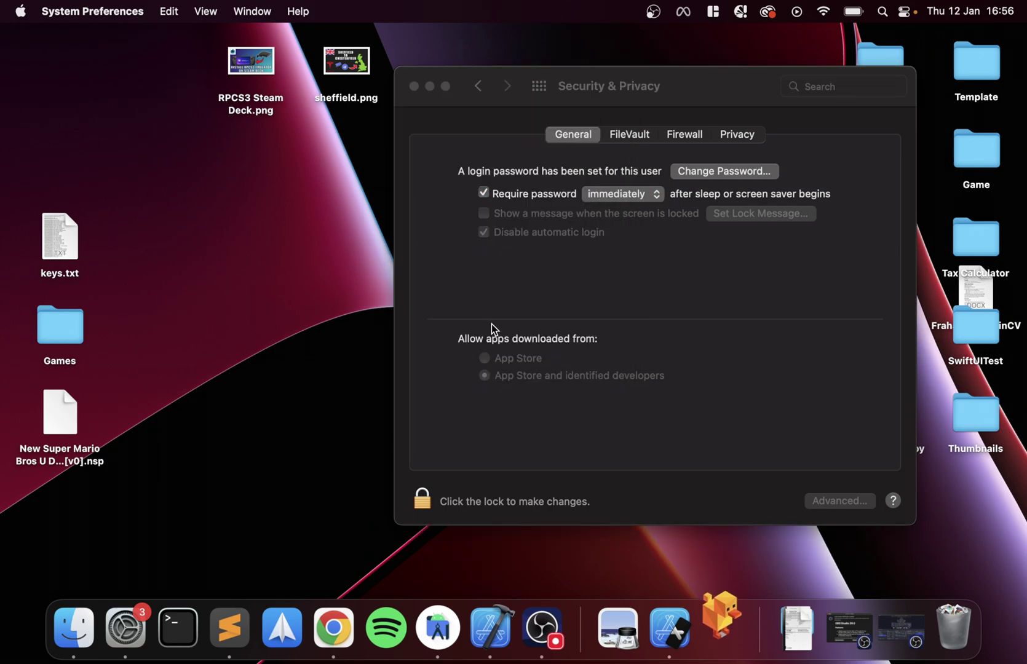
pyautogui.click(695, 82)
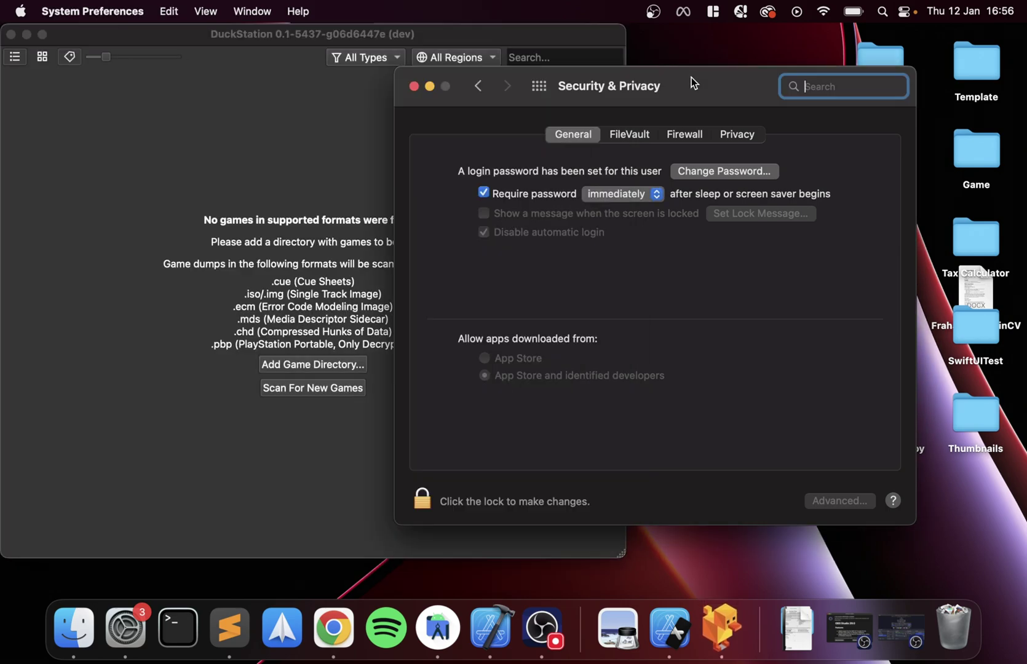
pyautogui.click(413, 86)
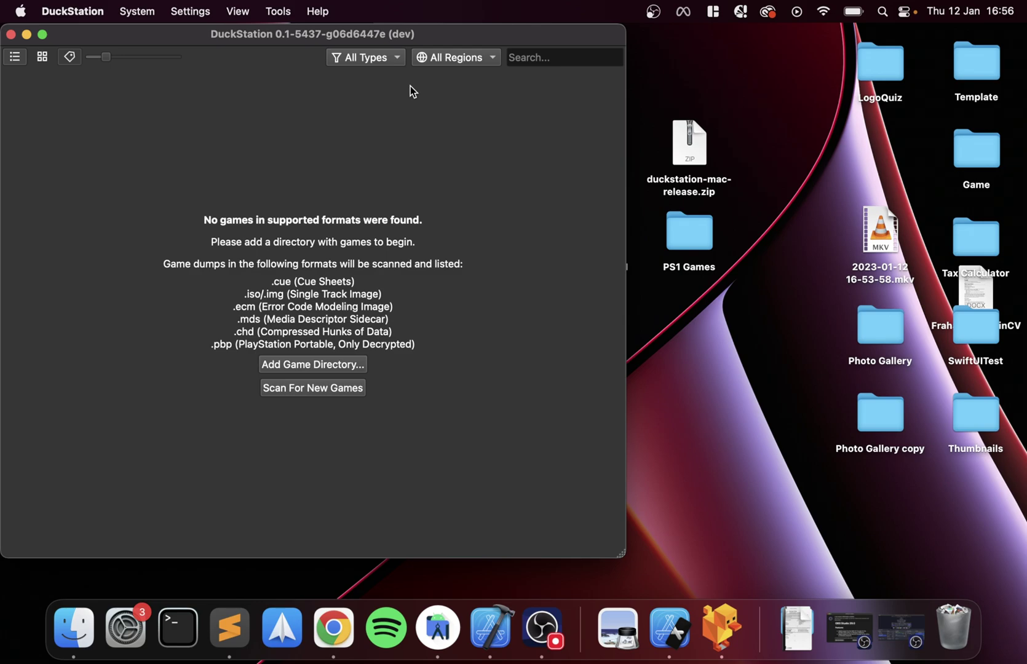
# Add the desktop's PS1 Games folder as a game directory with recursive scanning.
pyautogui.click(311, 365)
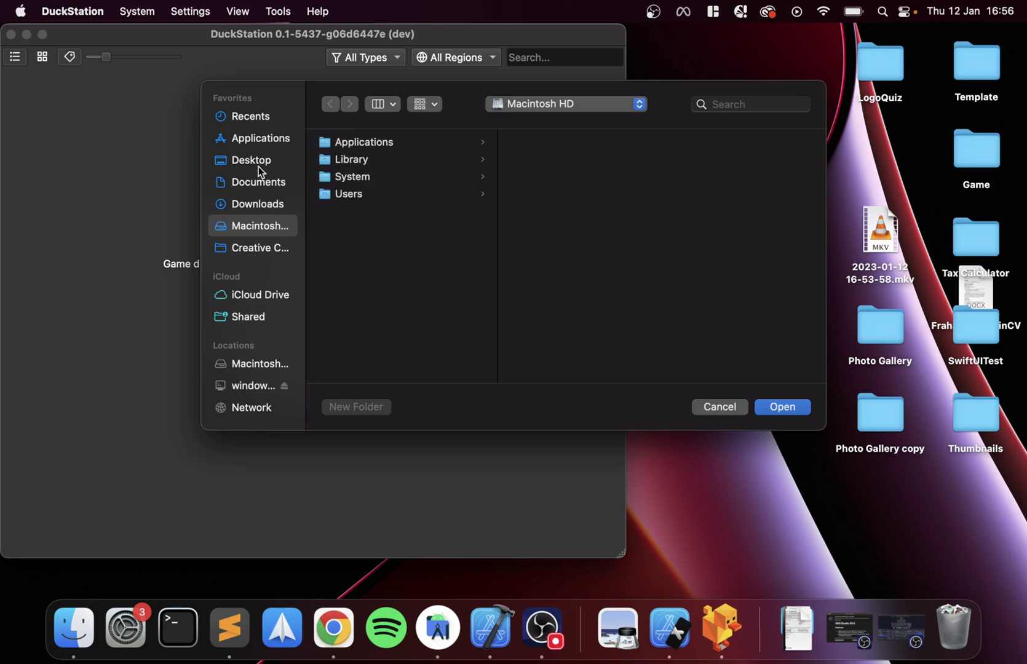
pyautogui.click(250, 142)
pyautogui.click(263, 158)
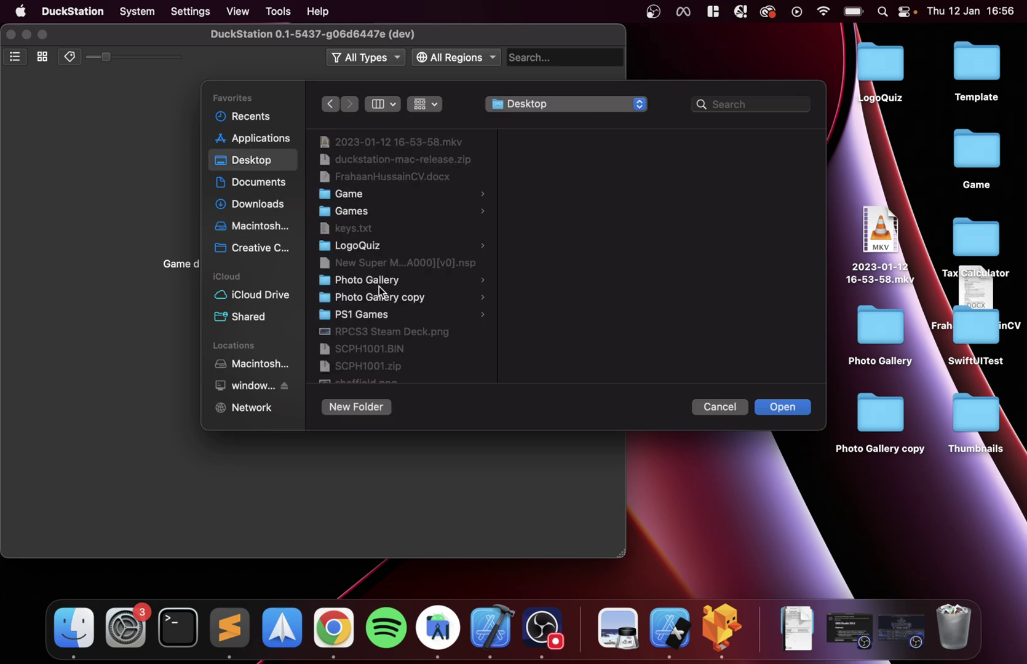
pyautogui.click(364, 316)
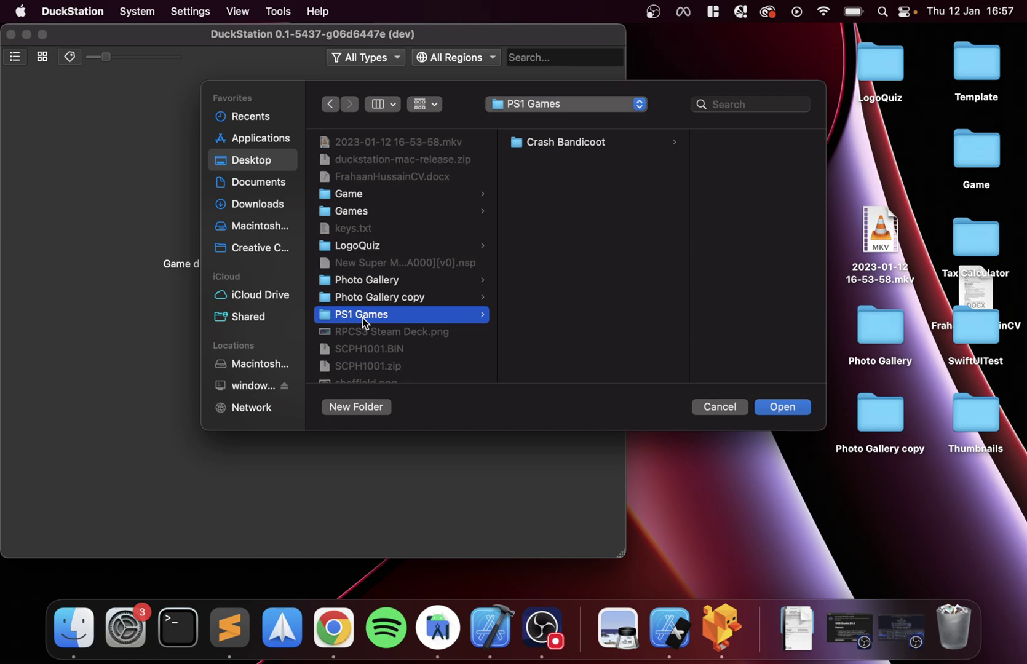
pyautogui.click(789, 409)
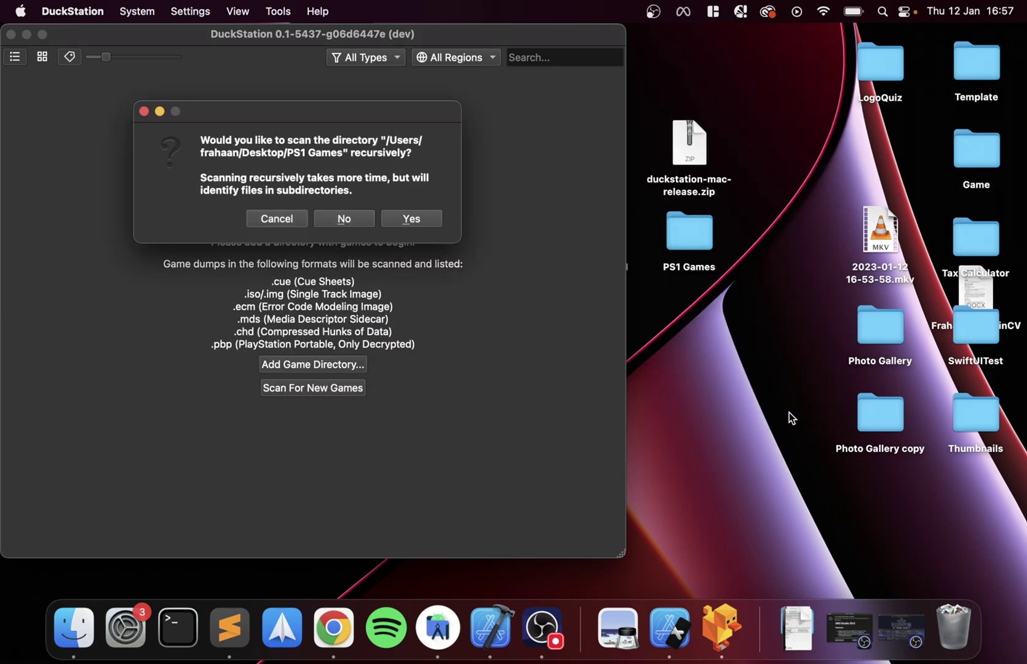
pyautogui.click(409, 220)
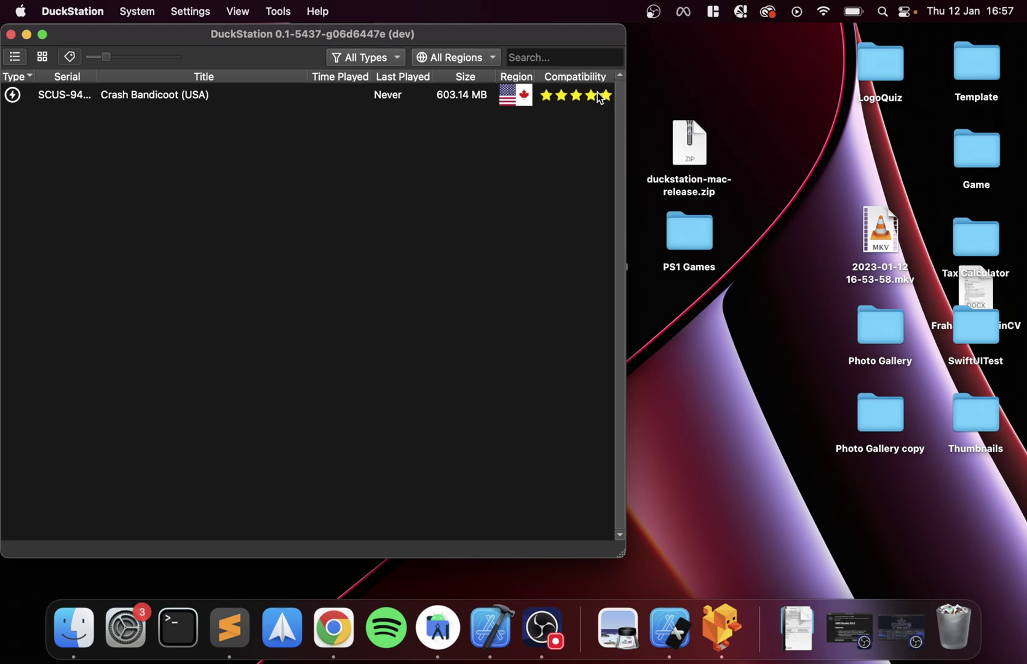
# Open the properties of Crash Bandicoot (USA) from the game list.
pyautogui.rightClick(222, 94)
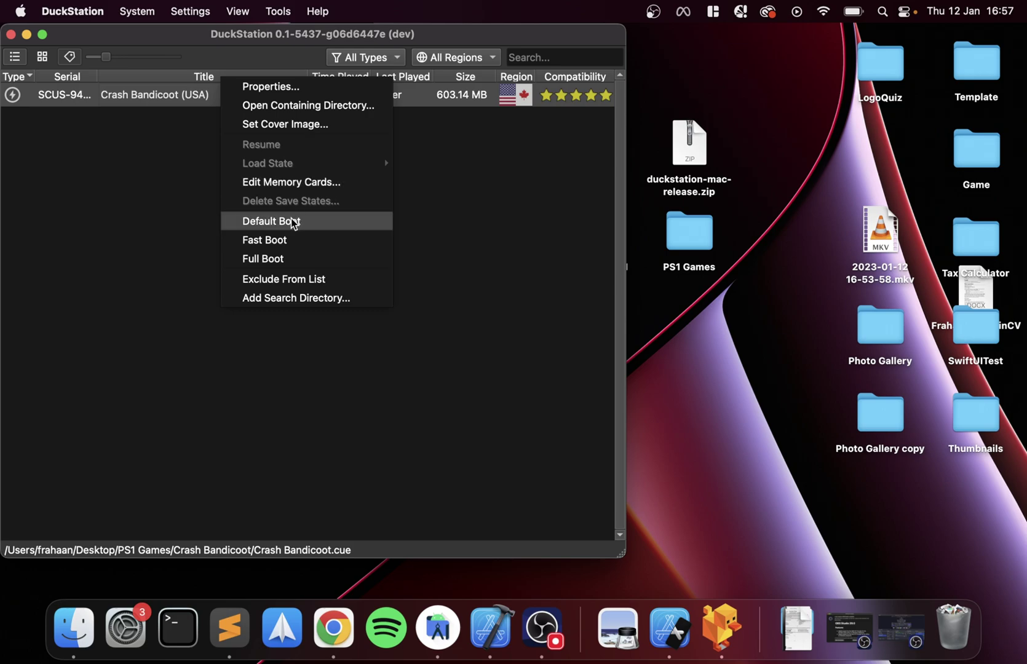
pyautogui.click(302, 90)
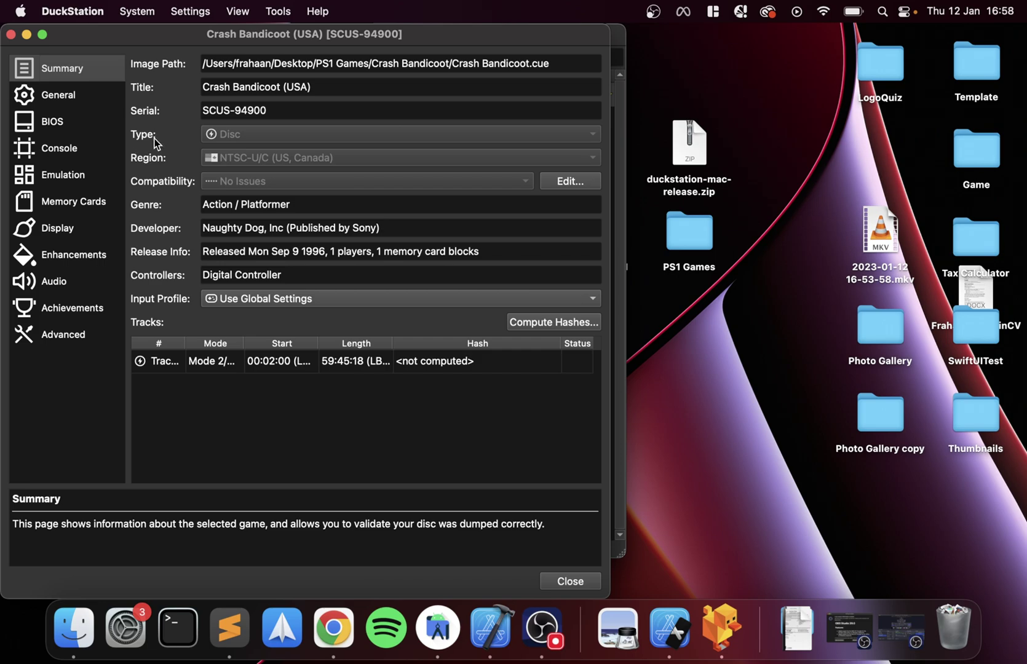
# Close the Crash Bandicoot properties, and open the emulator settings to review the General and Game List pages.
pyautogui.click(11, 35)
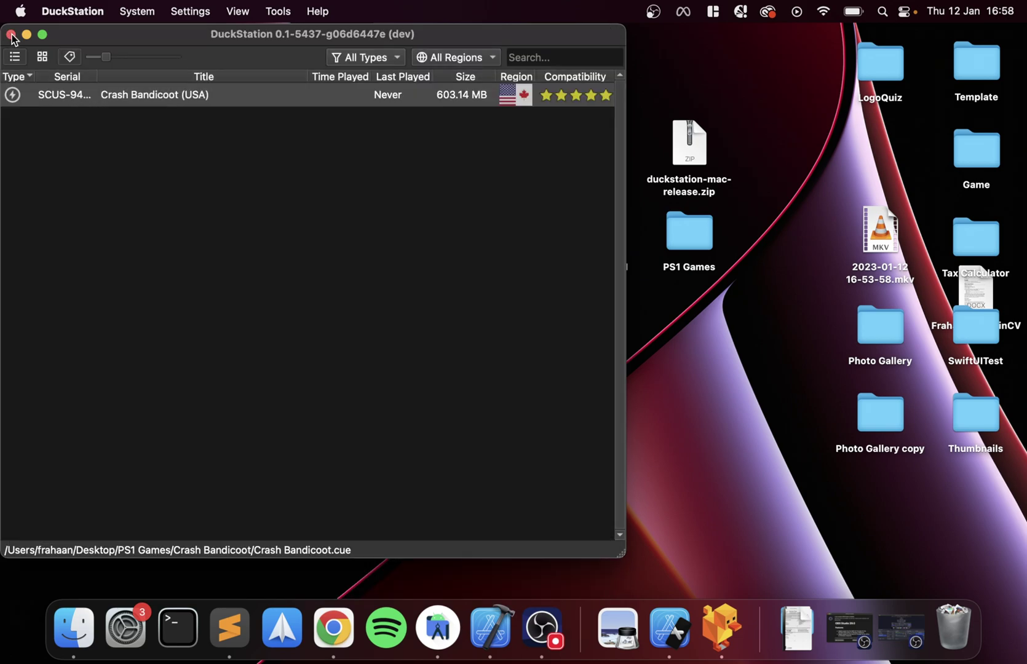
pyautogui.click(136, 11)
pyautogui.moveTo(182, 6)
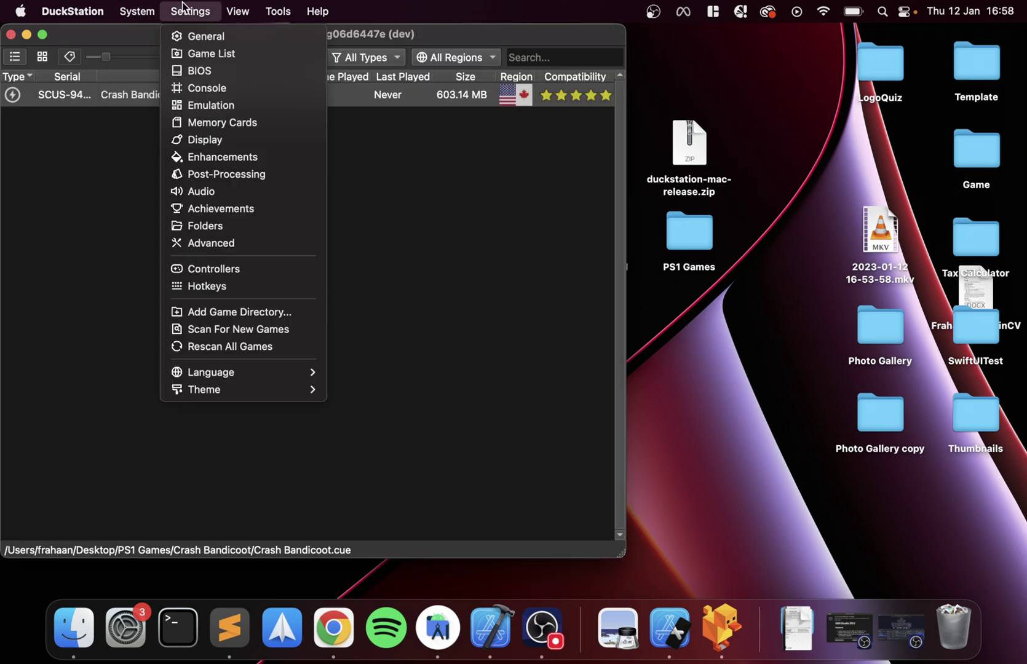
pyautogui.click(202, 35)
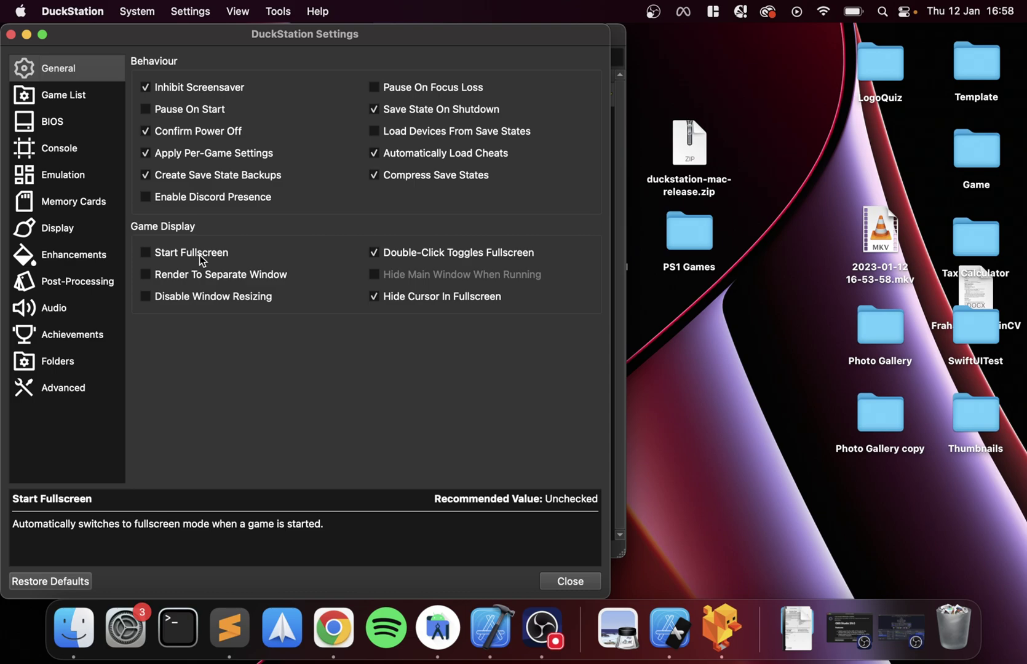
pyautogui.click(90, 98)
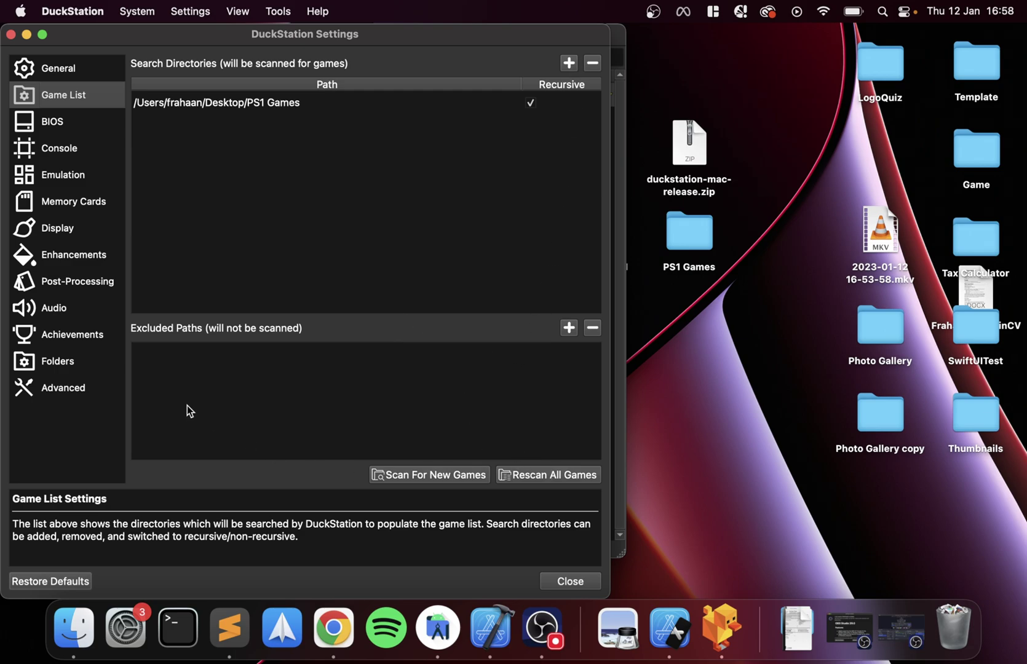
# Open the BIOS directory from the BIOS settings, put the desktop's SCPH1001.BIN file into the bios folder, and close the folder window.
pyautogui.click(53, 121)
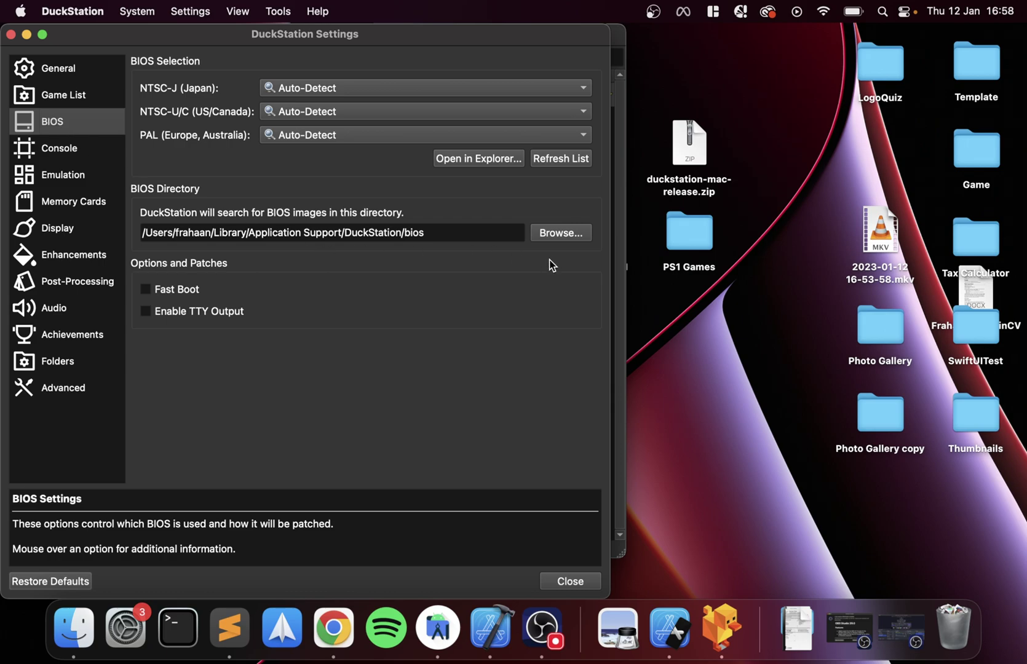
pyautogui.click(482, 159)
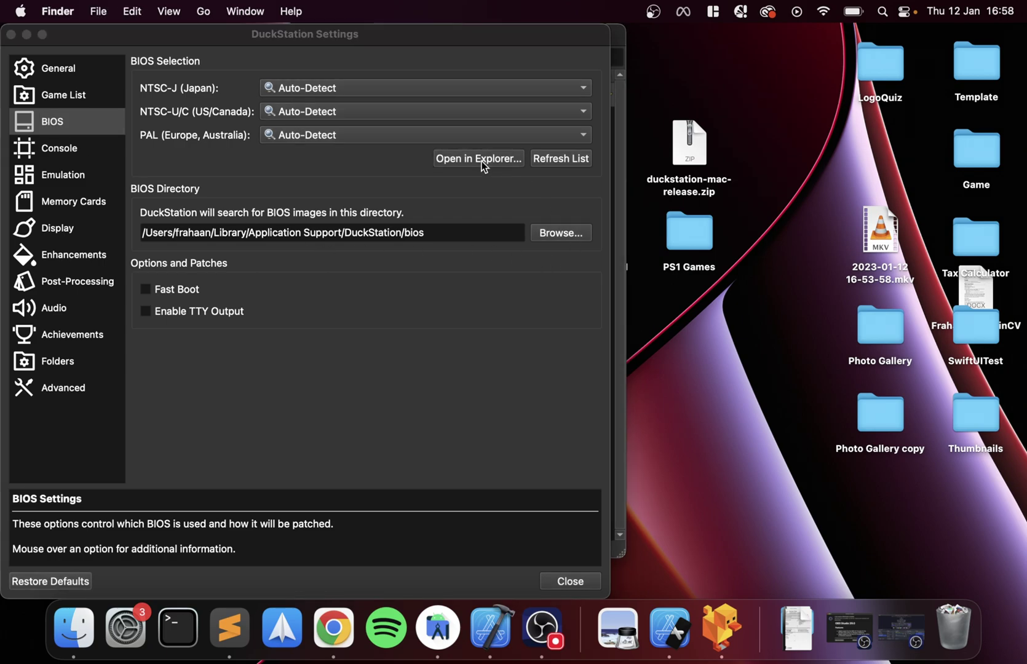
pyautogui.moveTo(450, 101); pyautogui.dragTo(304, 287)
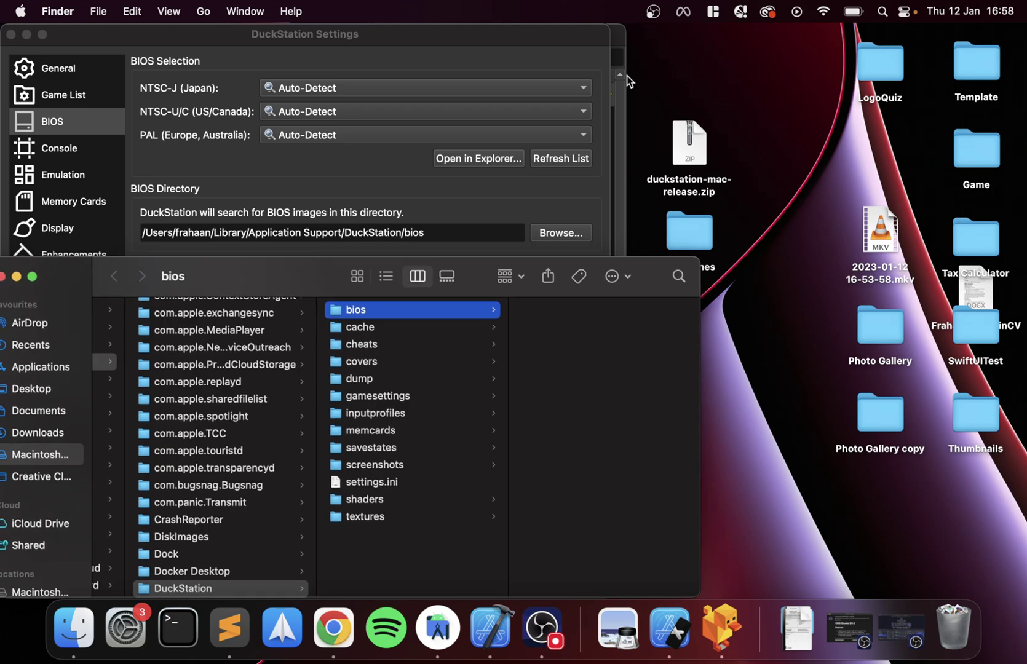
pyautogui.click(548, 37)
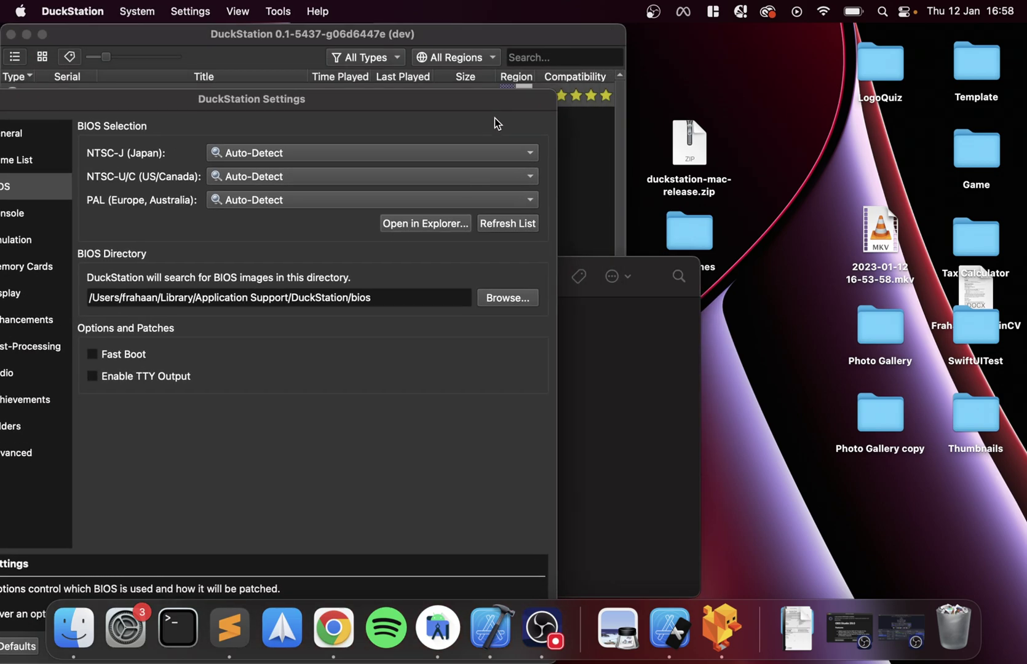
pyautogui.click(566, 42)
pyautogui.moveTo(567, 41); pyautogui.dragTo(462, 80)
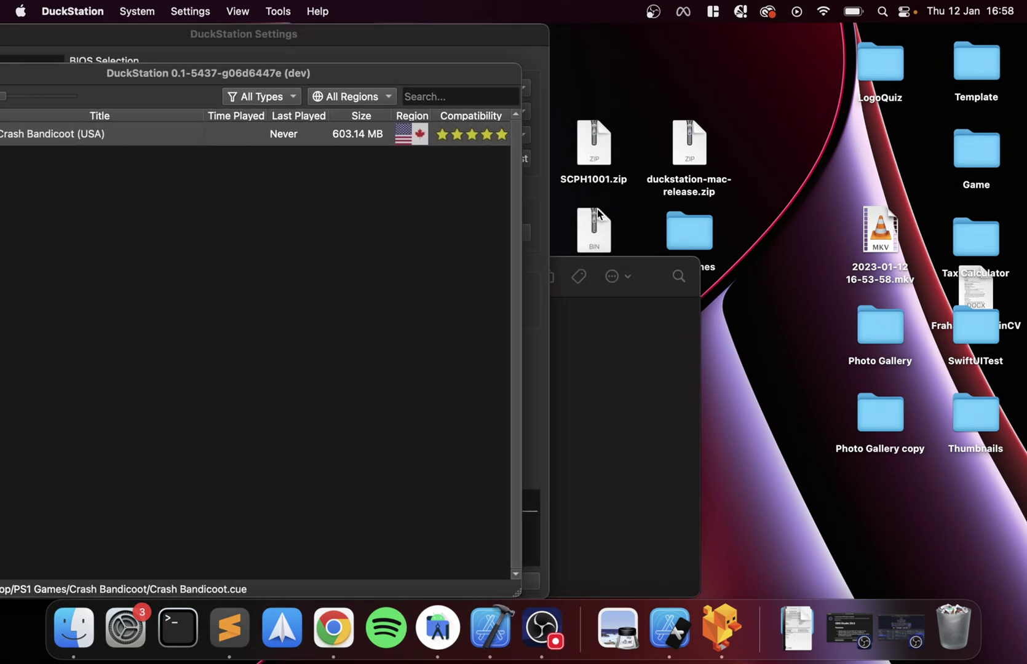
pyautogui.moveTo(597, 209); pyautogui.dragTo(624, 263)
pyautogui.click(647, 287)
pyautogui.moveTo(288, 164); pyautogui.dragTo(345, 190)
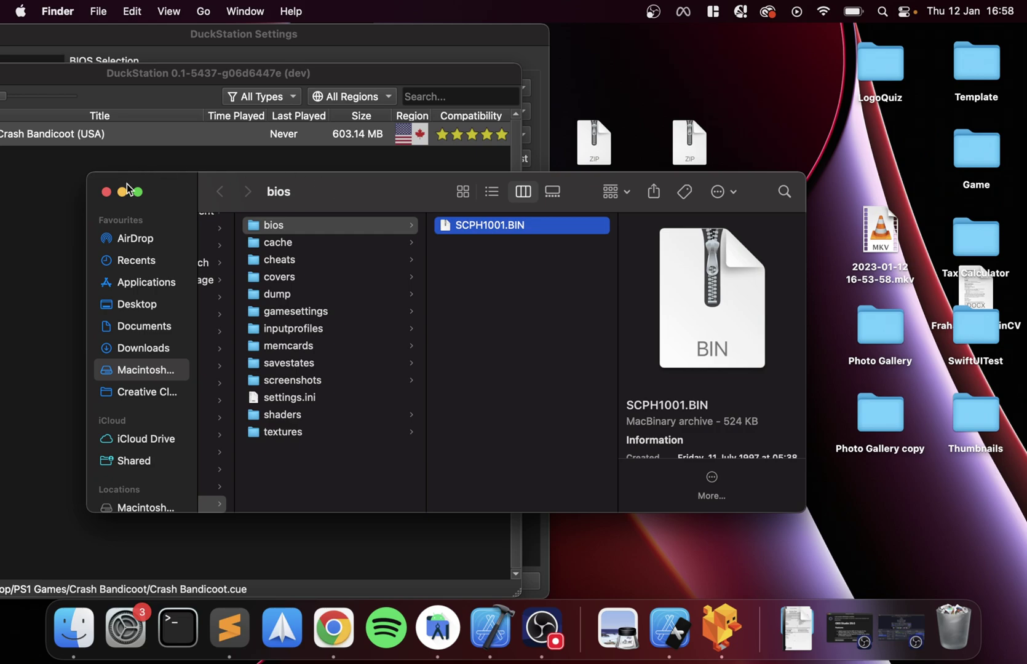
pyautogui.click(106, 192)
# Bring the settings window back into full view and examine the CPU execution mode options in the Console settings.
pyautogui.moveTo(208, 77); pyautogui.dragTo(494, 95)
pyautogui.moveTo(250, 35); pyautogui.dragTo(458, 32)
pyautogui.click(242, 152)
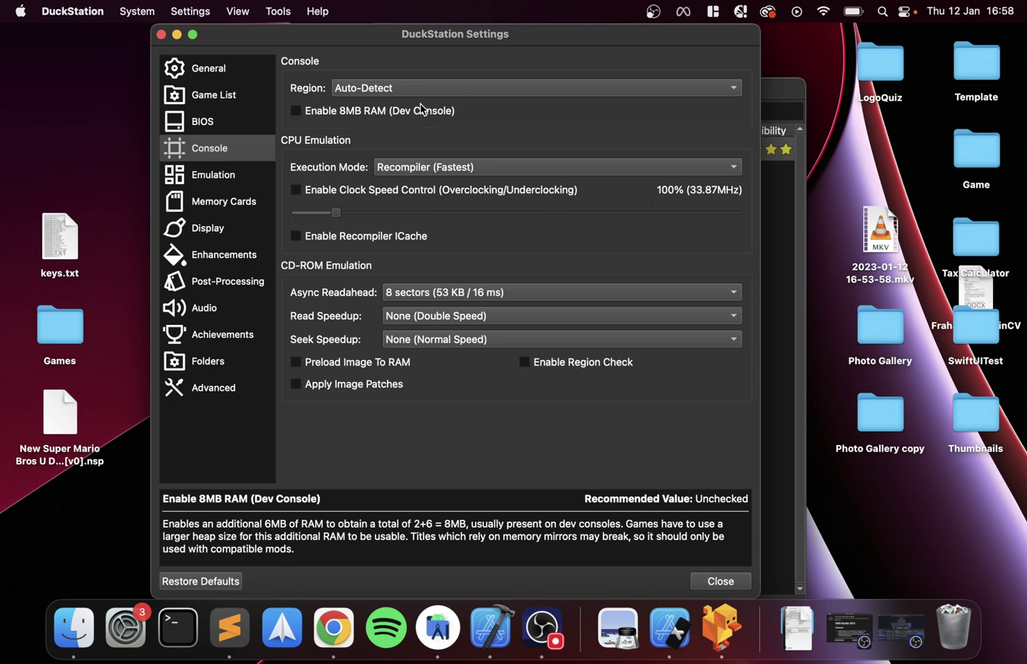
pyautogui.click(415, 171)
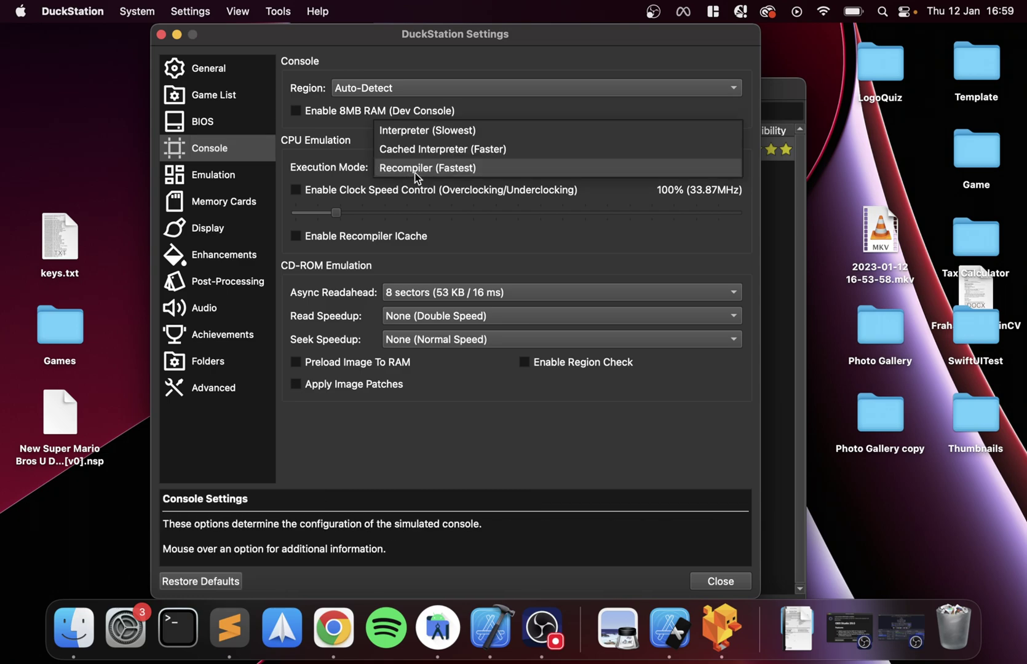
pyautogui.click(336, 169)
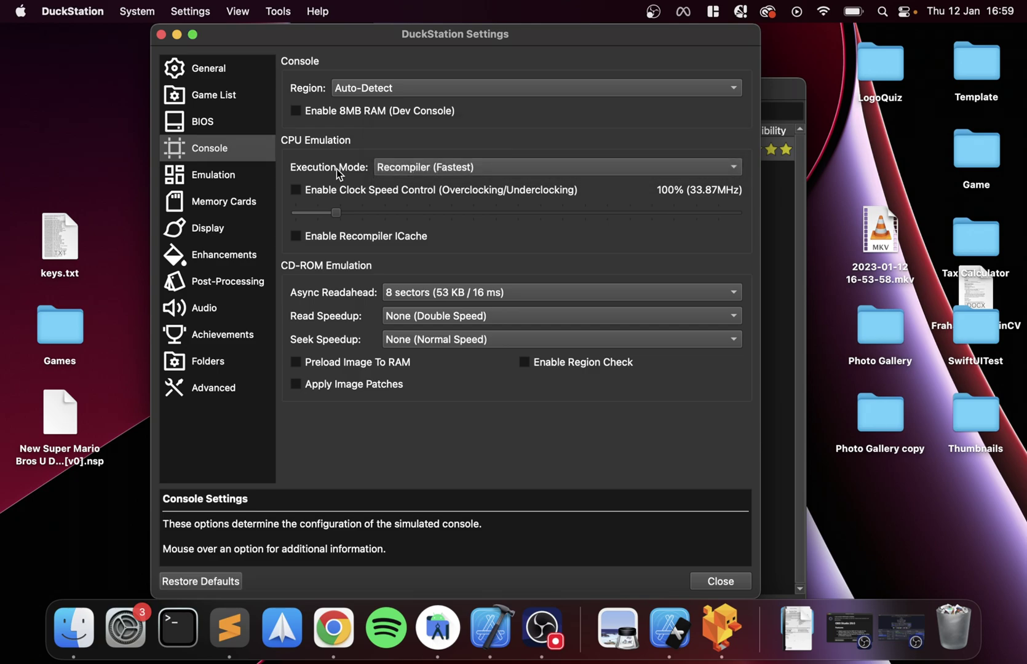
# Examine the emulation speed choices in the Emulation settings and review the Memory Cards settings.
pyautogui.click(221, 175)
pyautogui.click(430, 91)
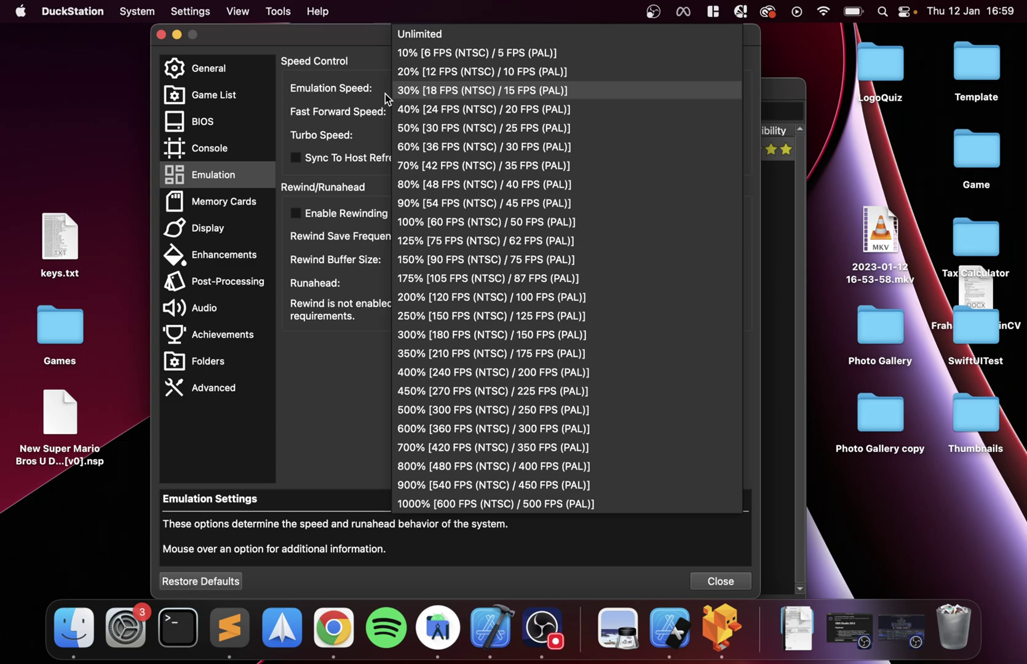
pyautogui.click(382, 98)
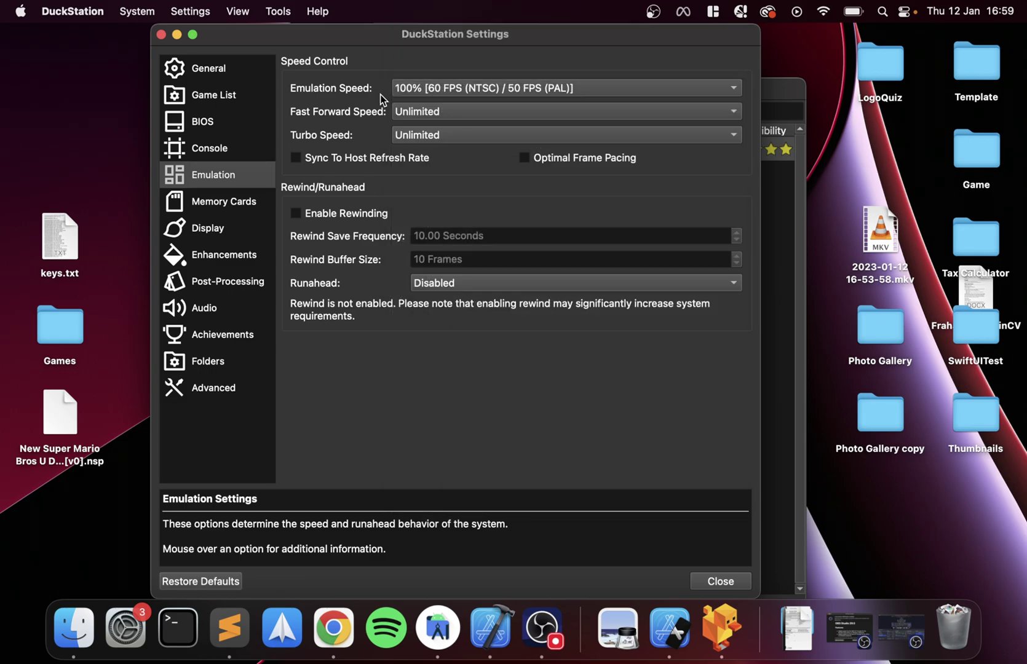
pyautogui.click(259, 194)
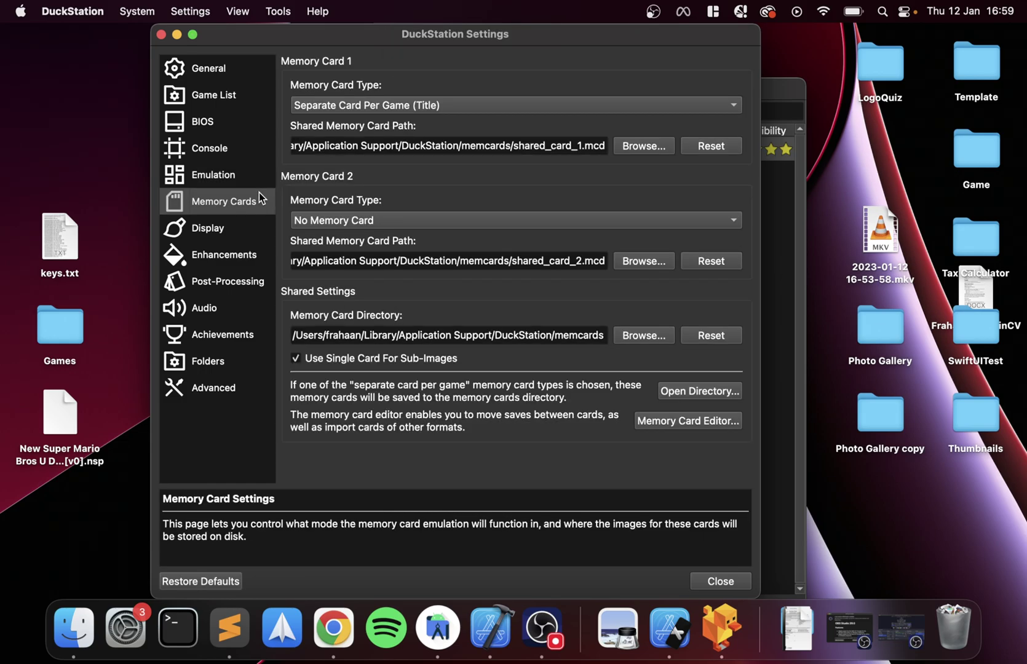
# Examine the renderer, VSync and aspect ratio options in the Display settings without changing them.
pyautogui.click(227, 230)
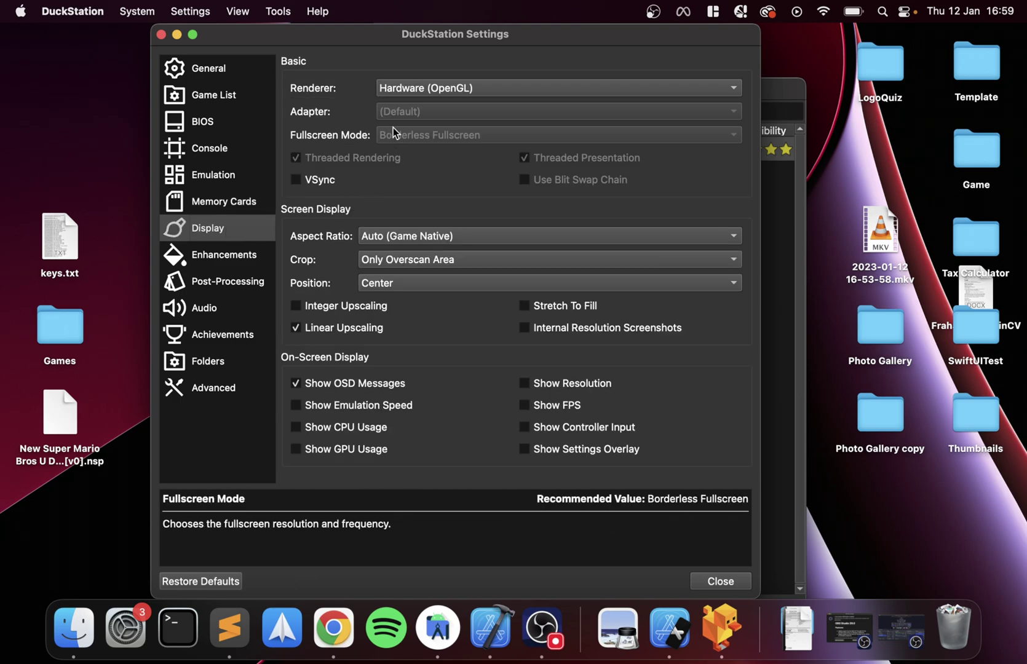
pyautogui.click(397, 90)
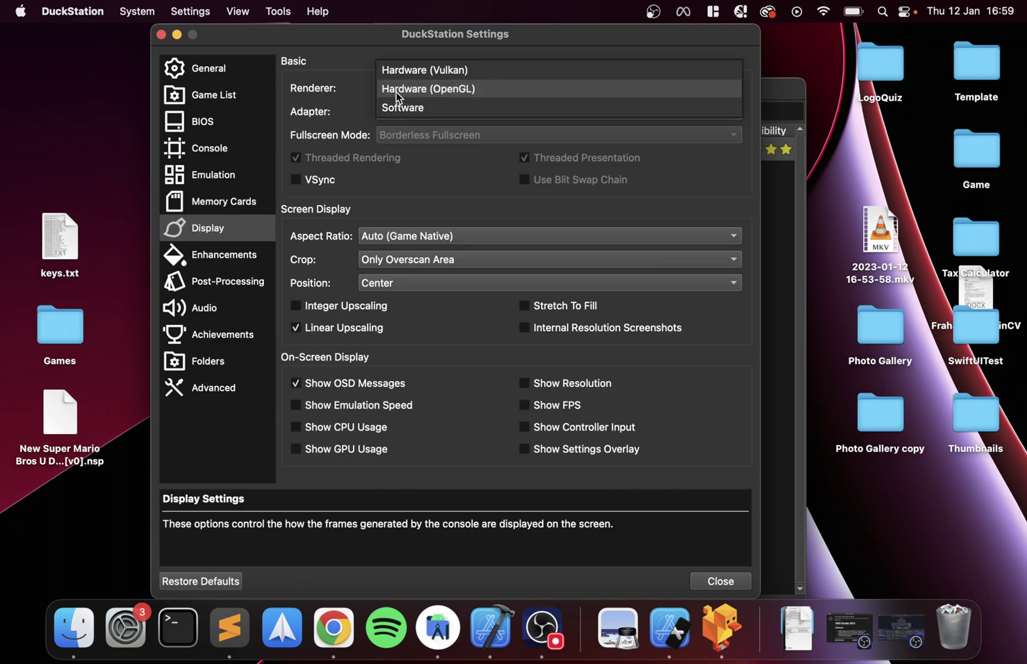
pyautogui.click(365, 99)
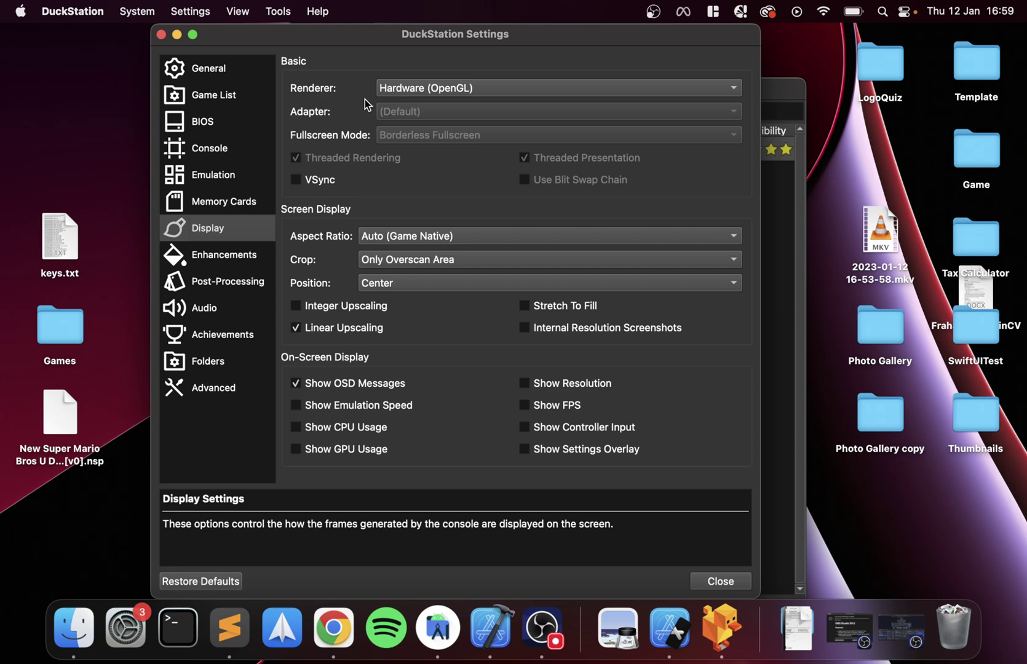
pyautogui.moveTo(308, 188)
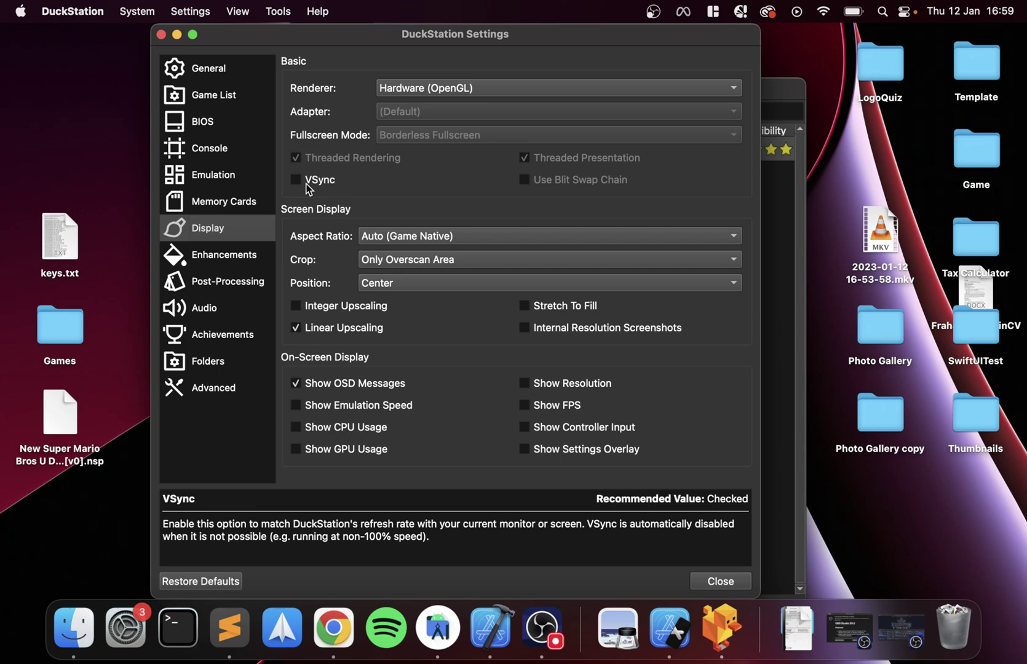
pyautogui.click(362, 240)
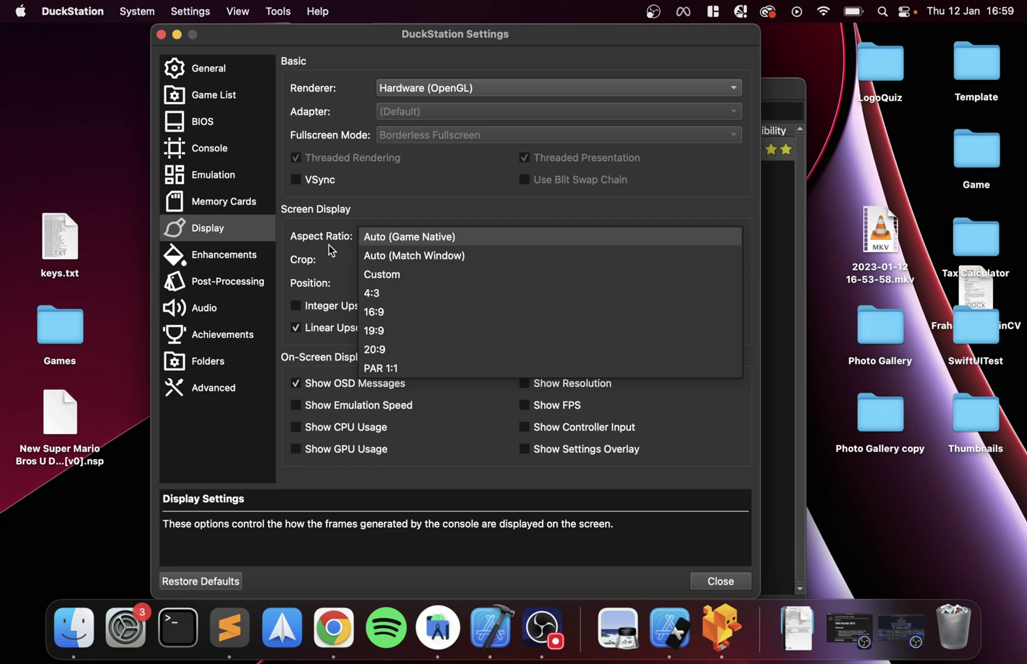
pyautogui.click(329, 245)
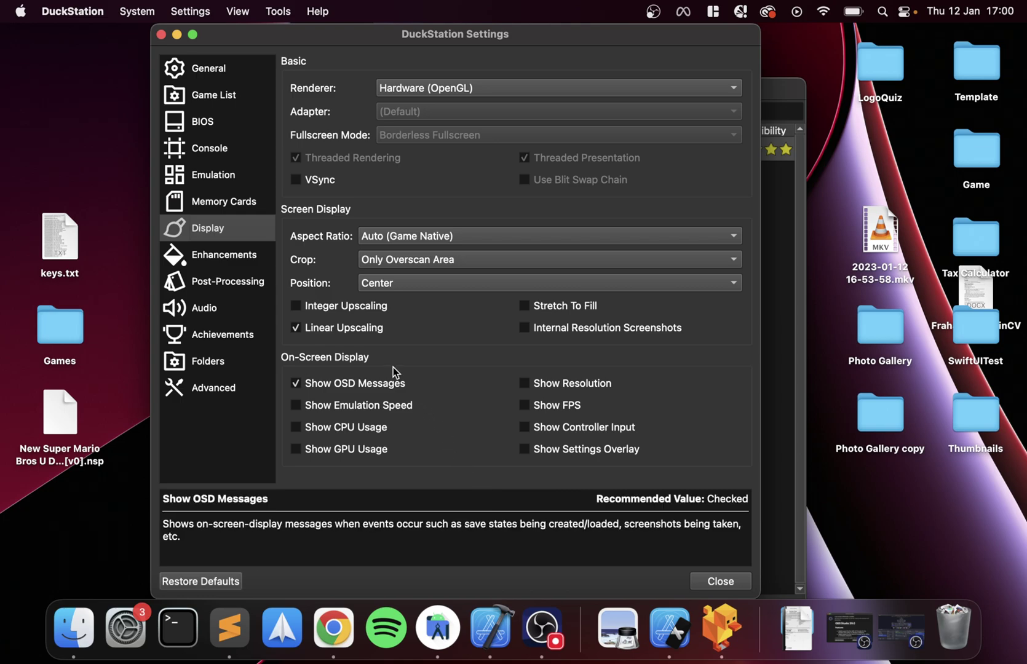
# Examine the internal resolution scale, texture filtering and downsampling options in the Enhancements settings without changing them.
pyautogui.click(224, 253)
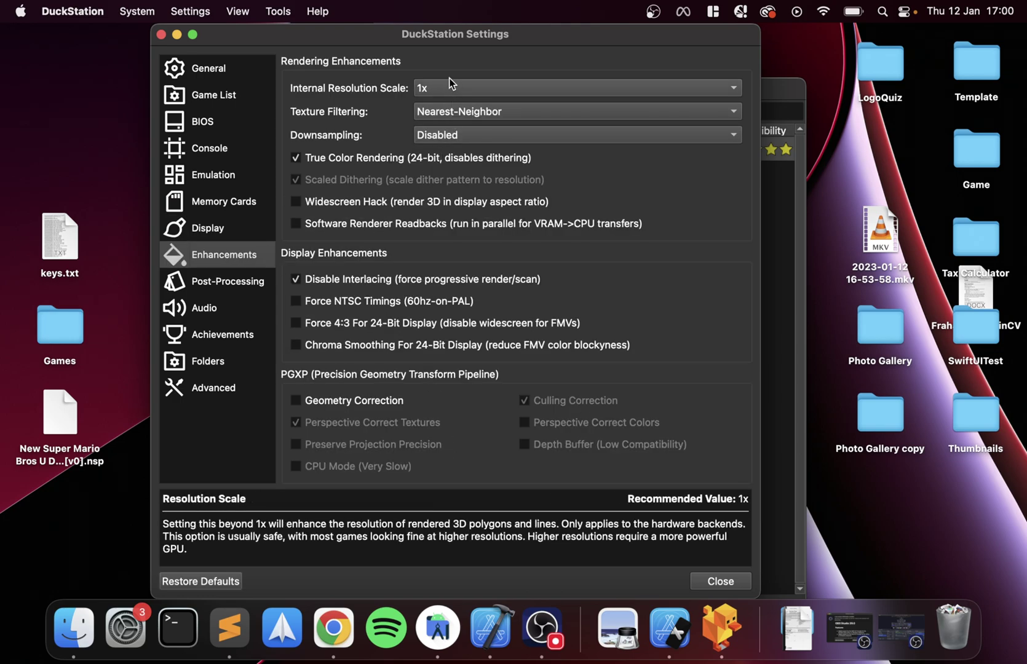
pyautogui.click(465, 90)
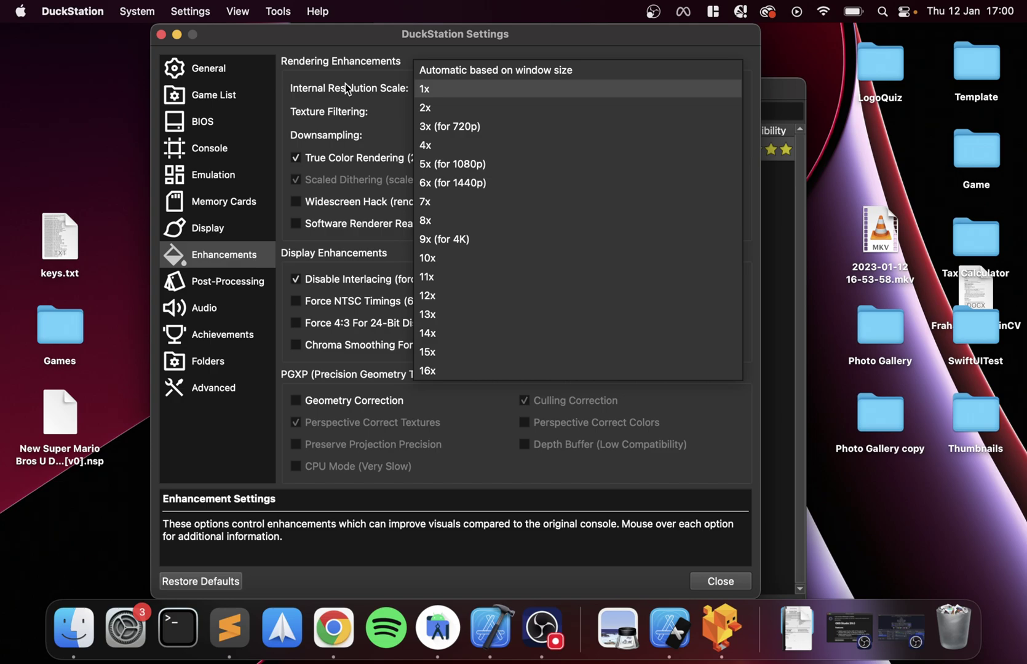
pyautogui.click(377, 126)
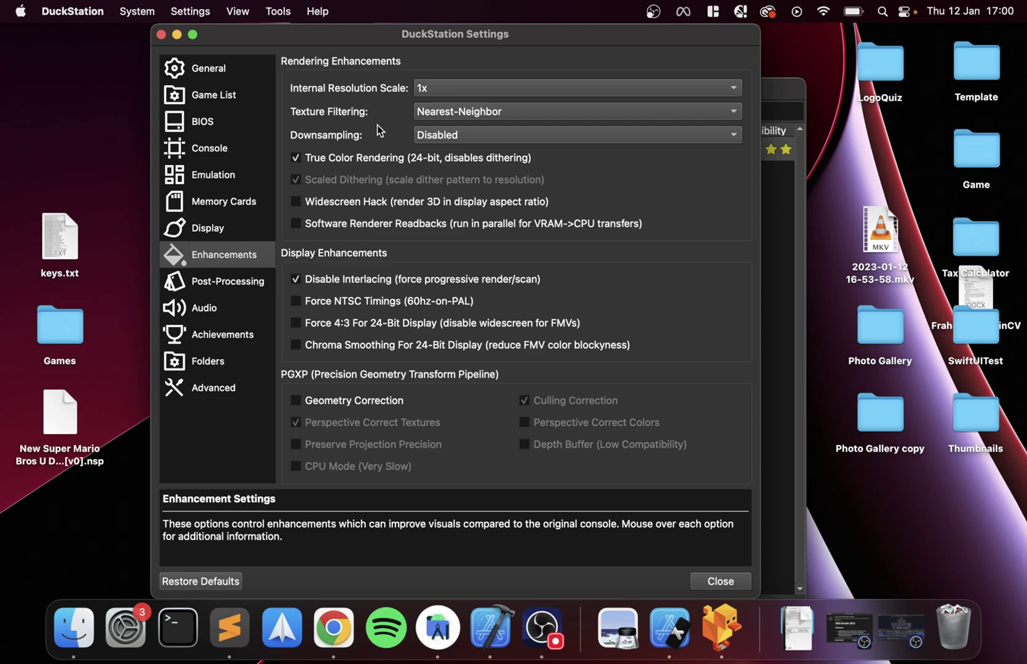
pyautogui.click(433, 114)
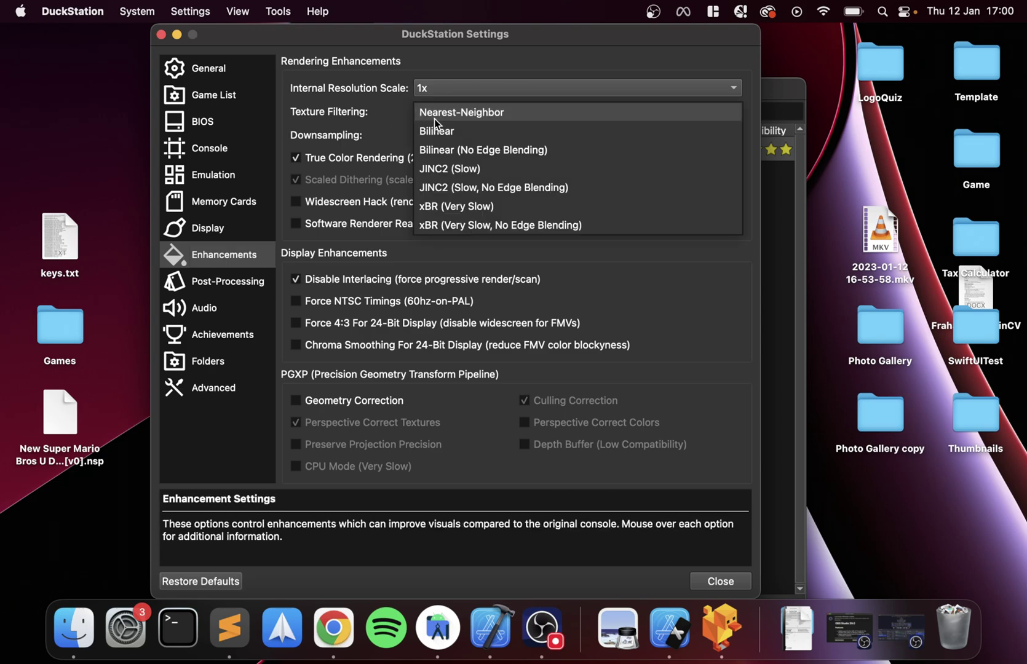
pyautogui.click(369, 117)
pyautogui.click(430, 136)
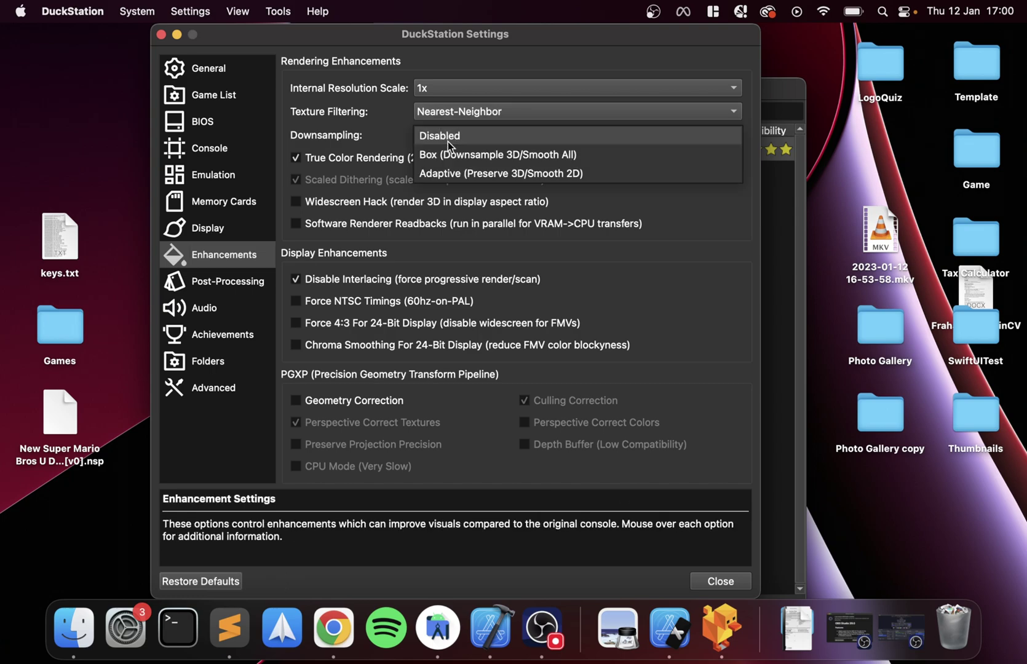
pyautogui.click(382, 133)
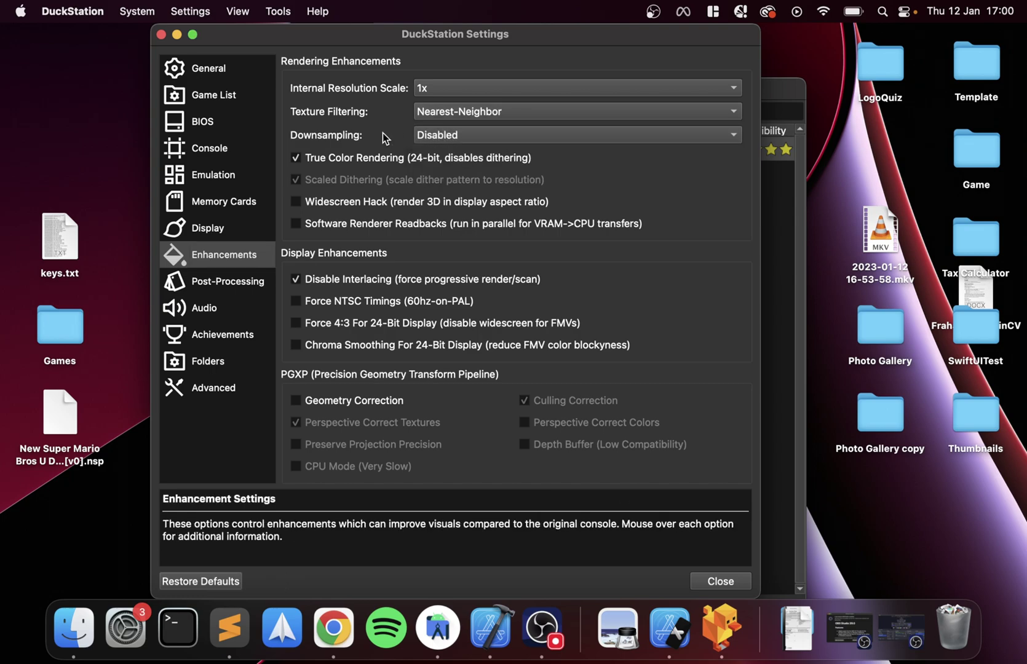
# Examine the shaders that can be added to the post-processing chain, without adding any.
pyautogui.click(227, 270)
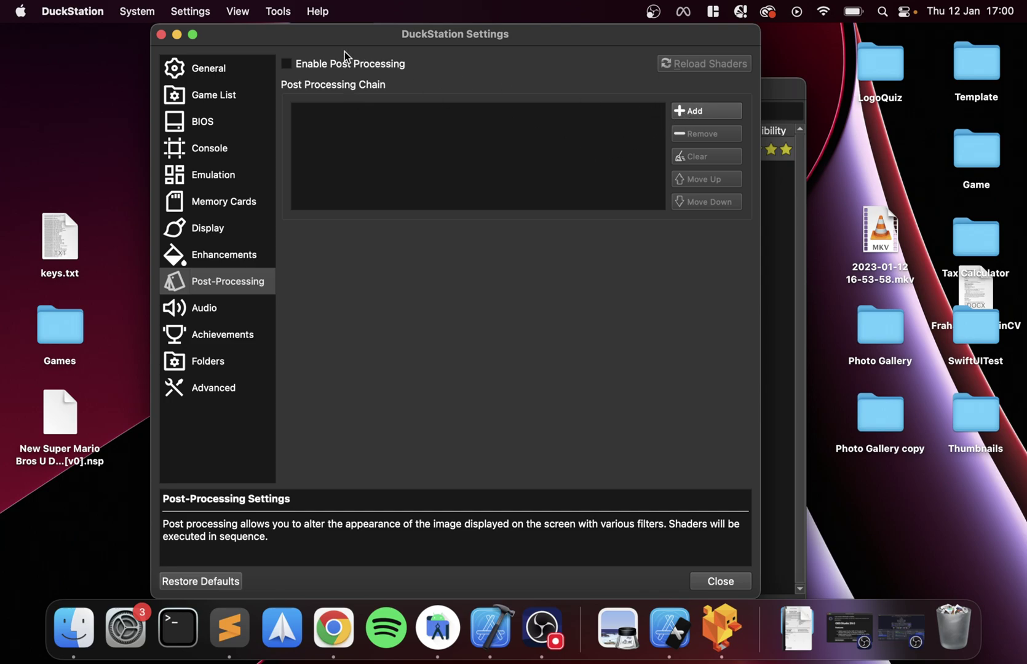
pyautogui.click(706, 113)
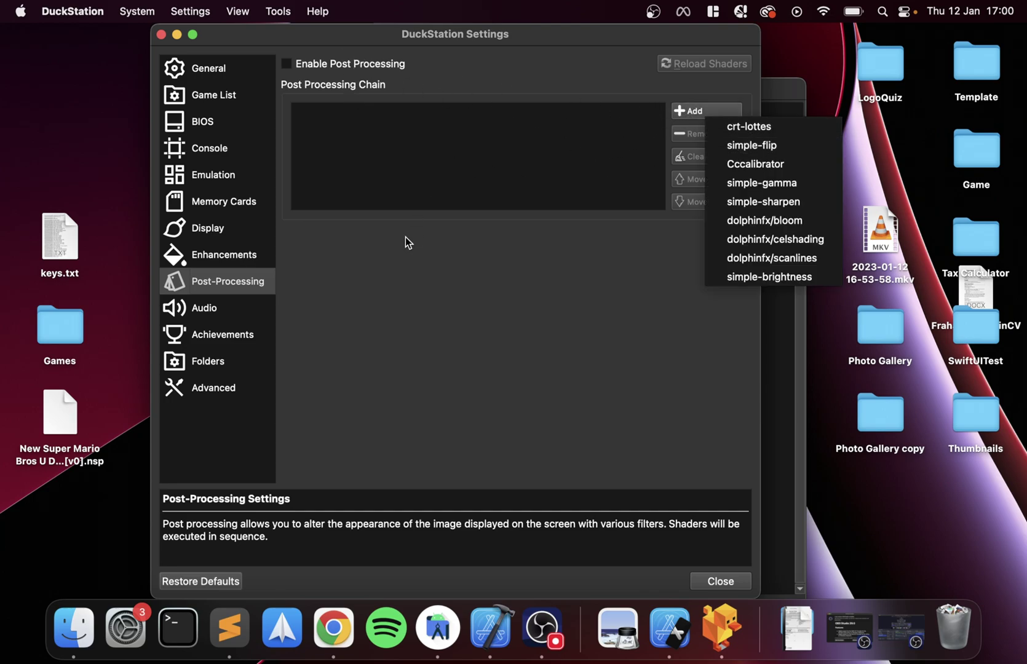
pyautogui.click(239, 315)
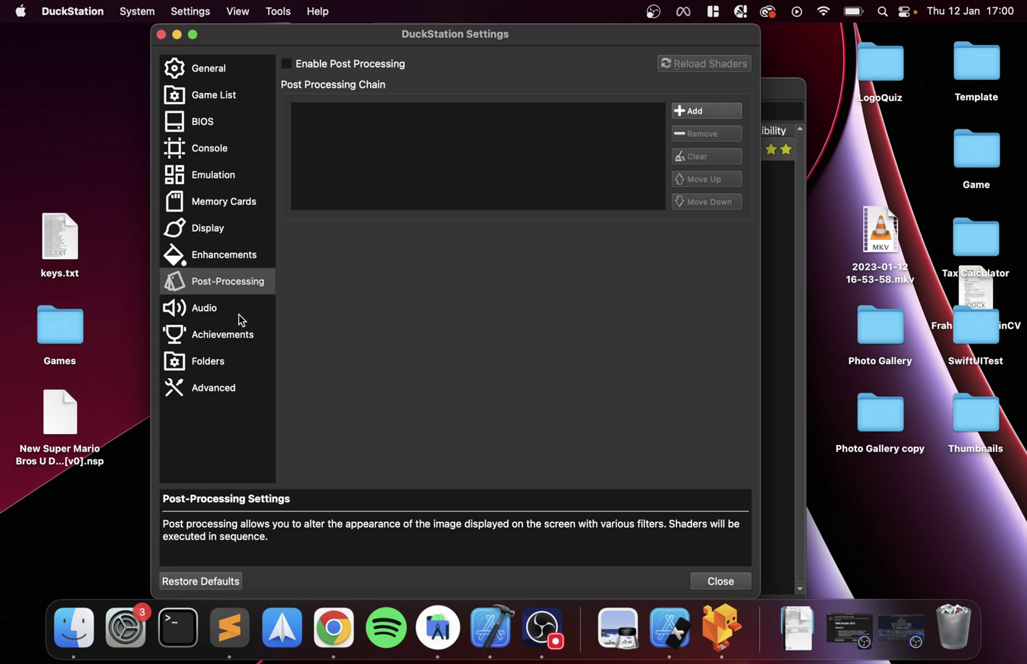
# Examine the audio backend options without changing them, and review the Achievements and Folders settings.
pyautogui.click(239, 314)
pyautogui.click(414, 87)
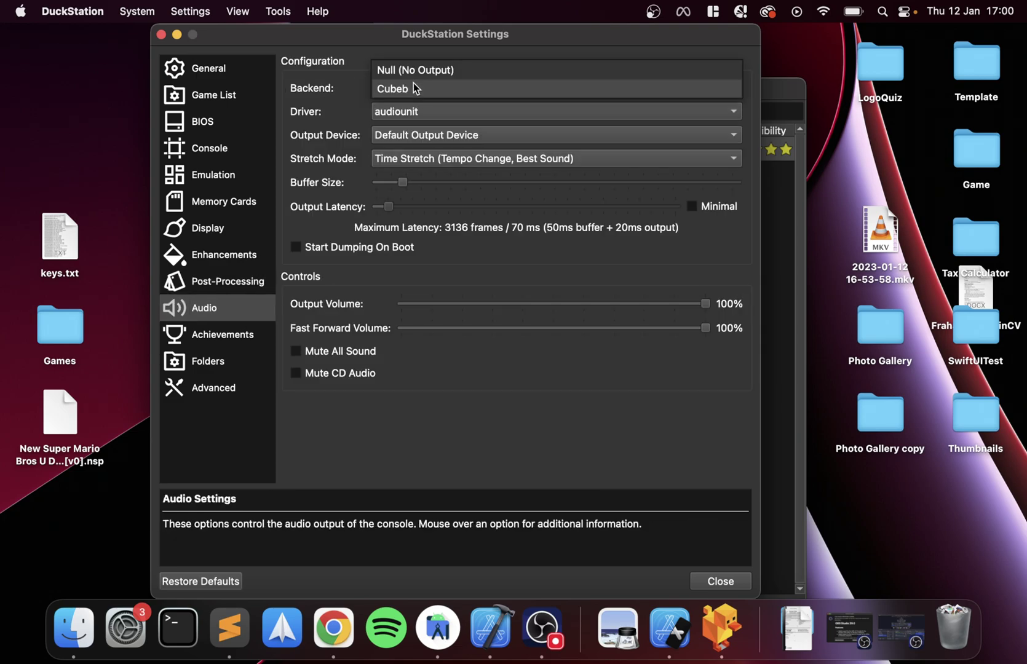
pyautogui.click(365, 91)
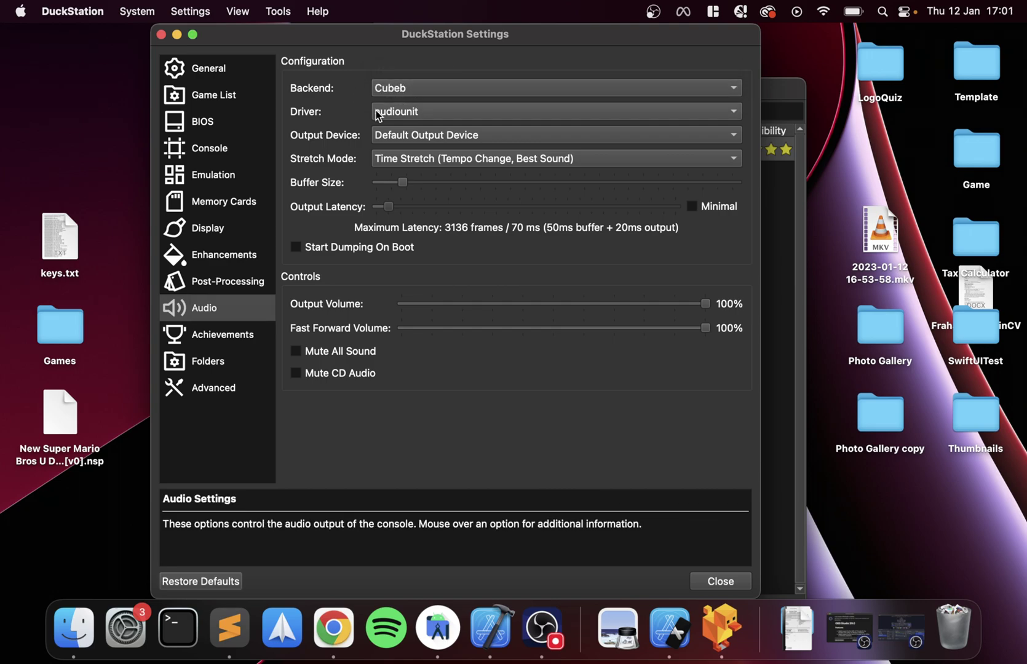
pyautogui.click(213, 333)
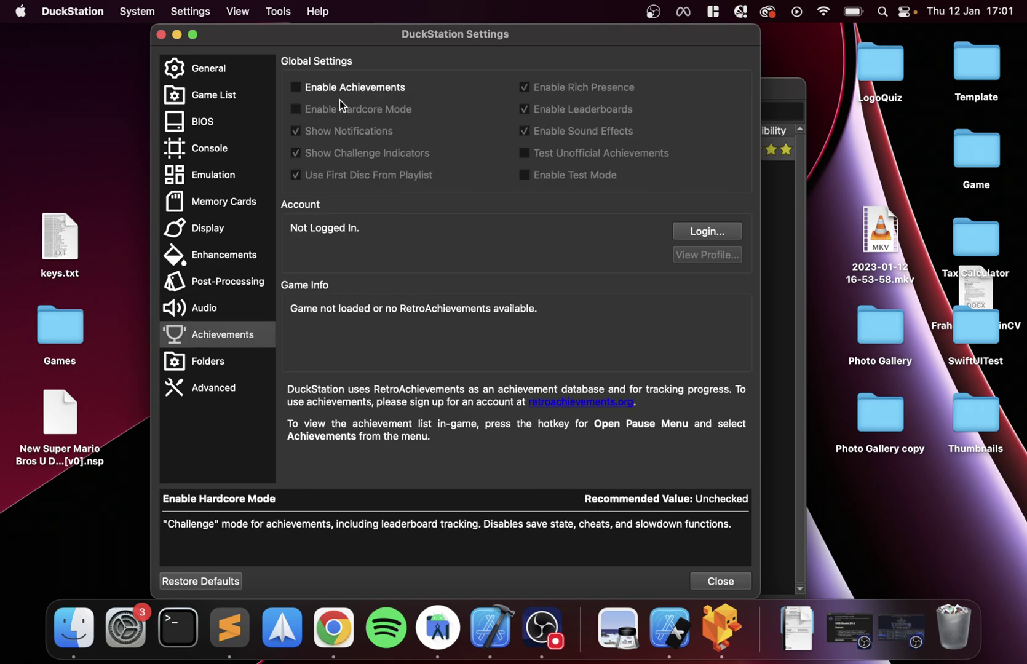
pyautogui.click(219, 369)
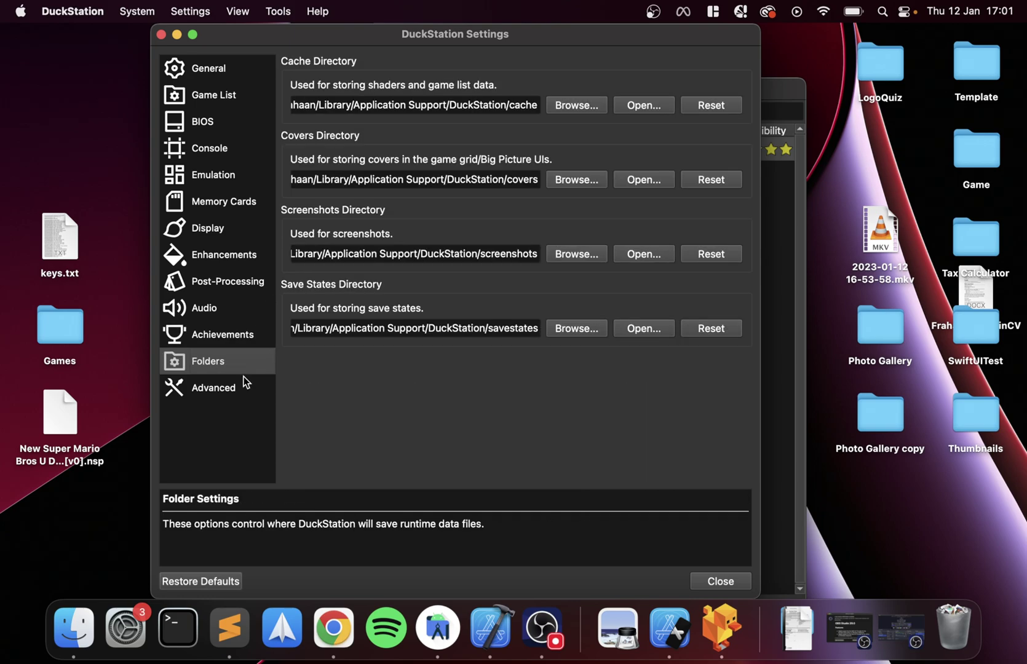
# Review the Advanced settings and close the settings window.
pyautogui.click(228, 393)
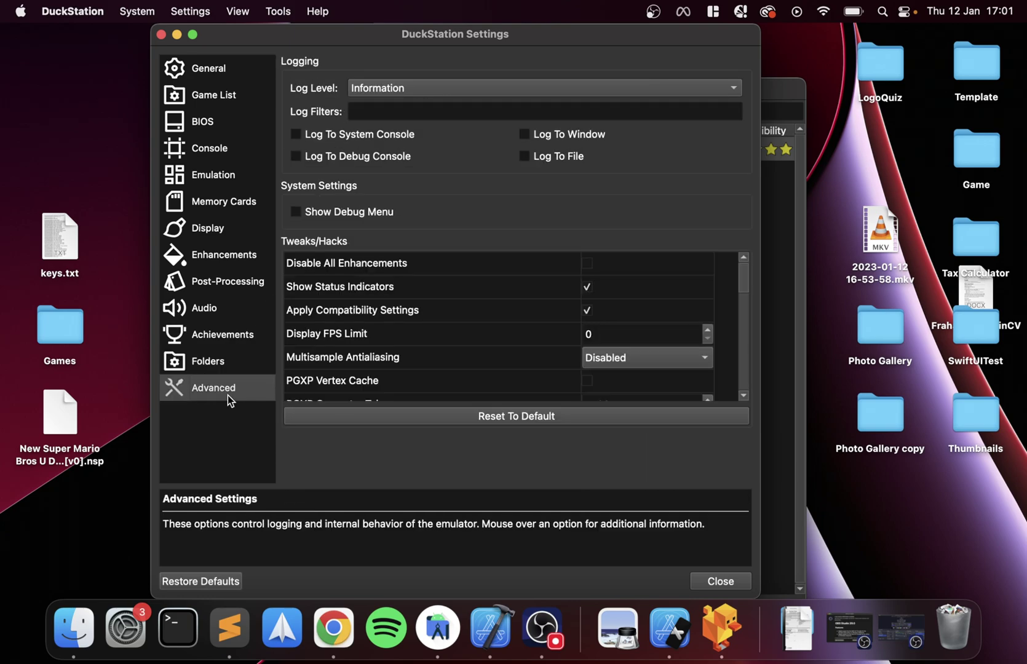
pyautogui.click(160, 36)
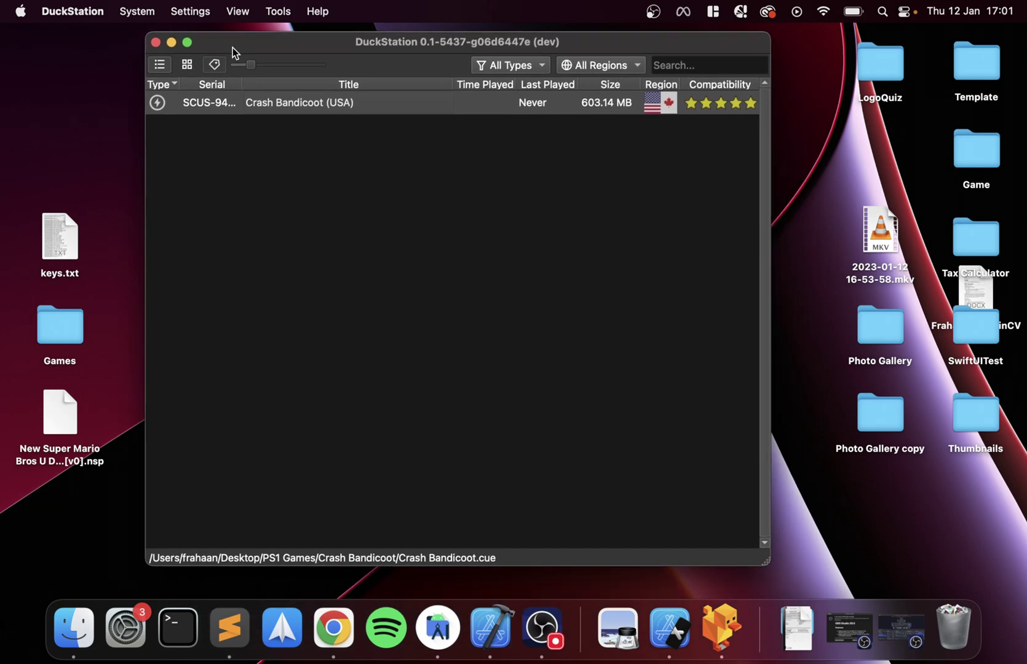
# Open the controller settings and examine both controller ports and the available controller types for port 1, without changing them.
pyautogui.click(137, 11)
pyautogui.moveTo(182, 5)
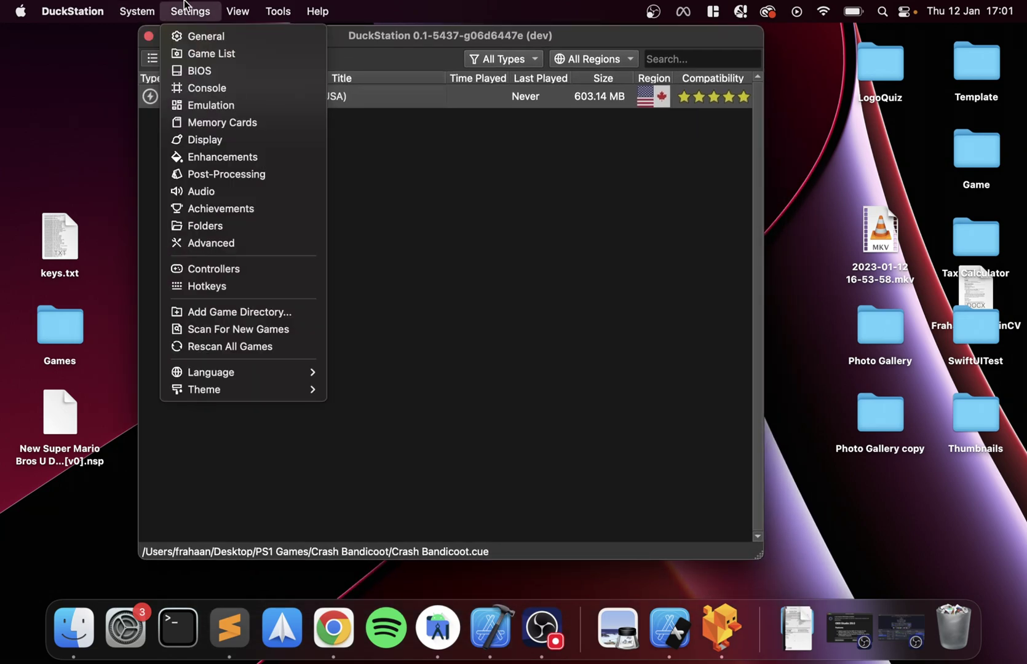
pyautogui.click(212, 271)
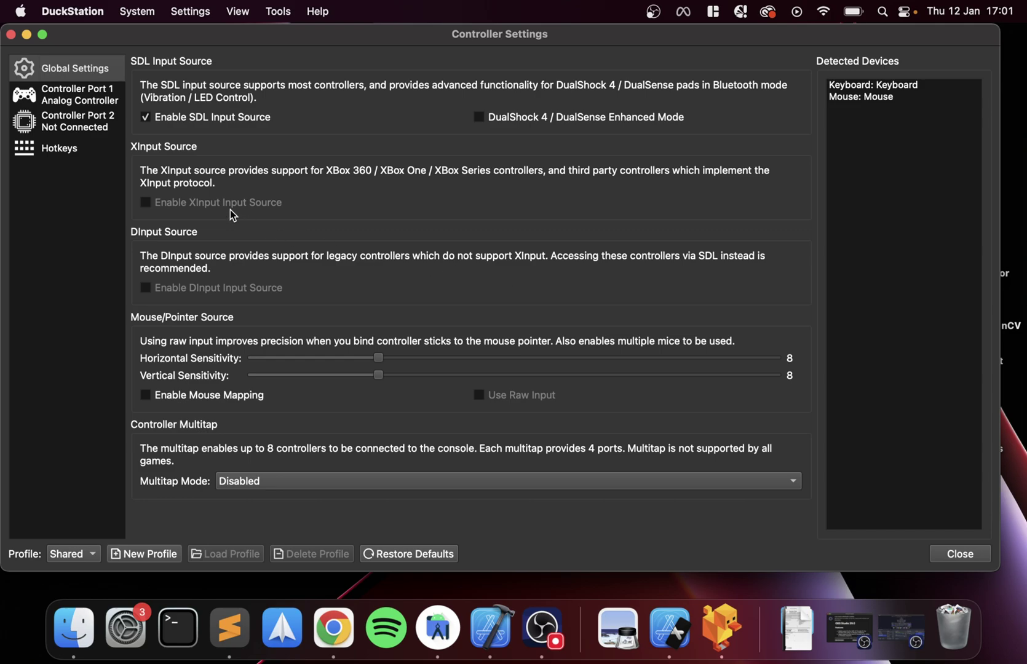
pyautogui.click(68, 102)
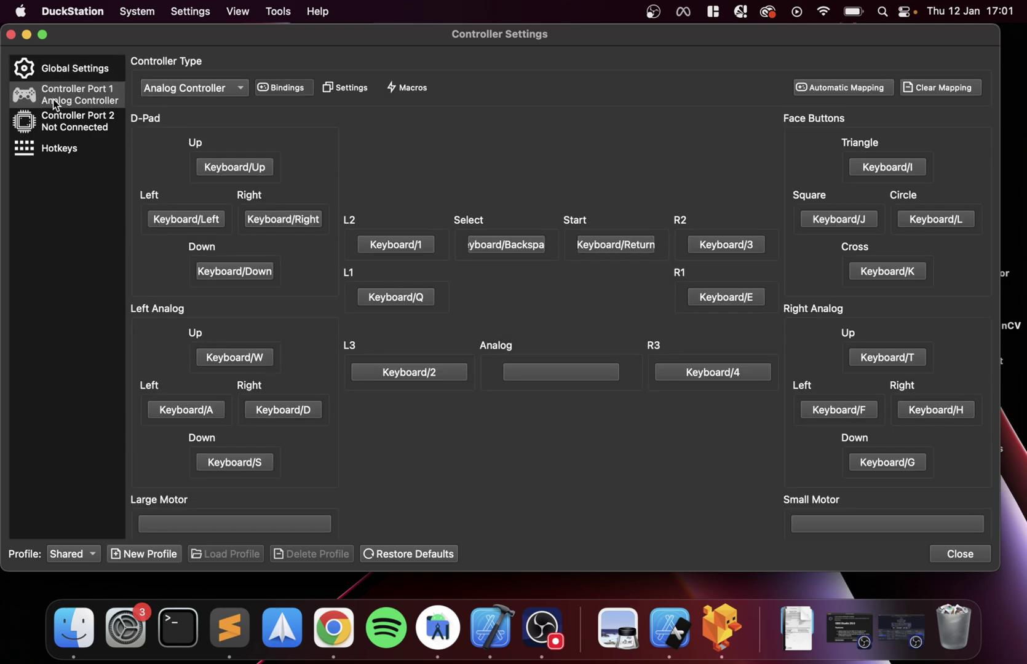
pyautogui.click(68, 112)
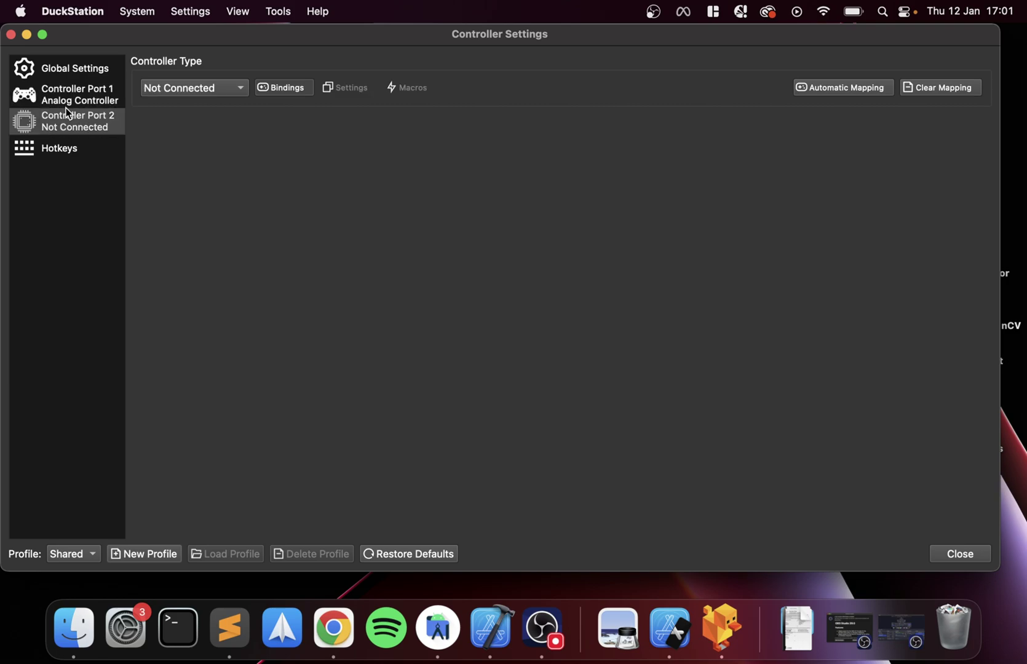
pyautogui.click(70, 98)
pyautogui.click(234, 89)
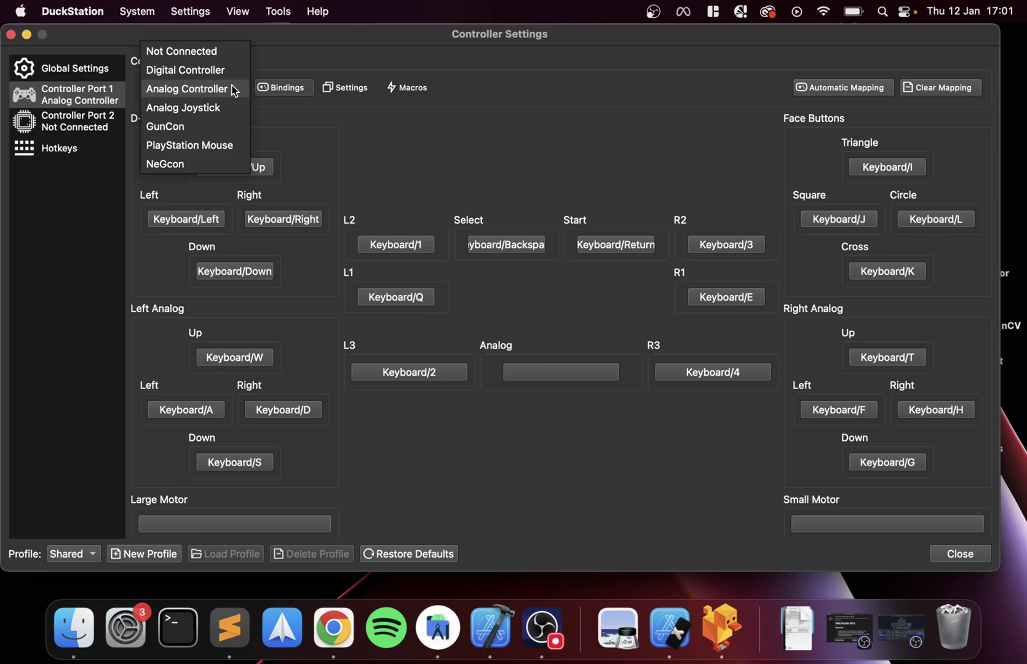
pyautogui.click(530, 172)
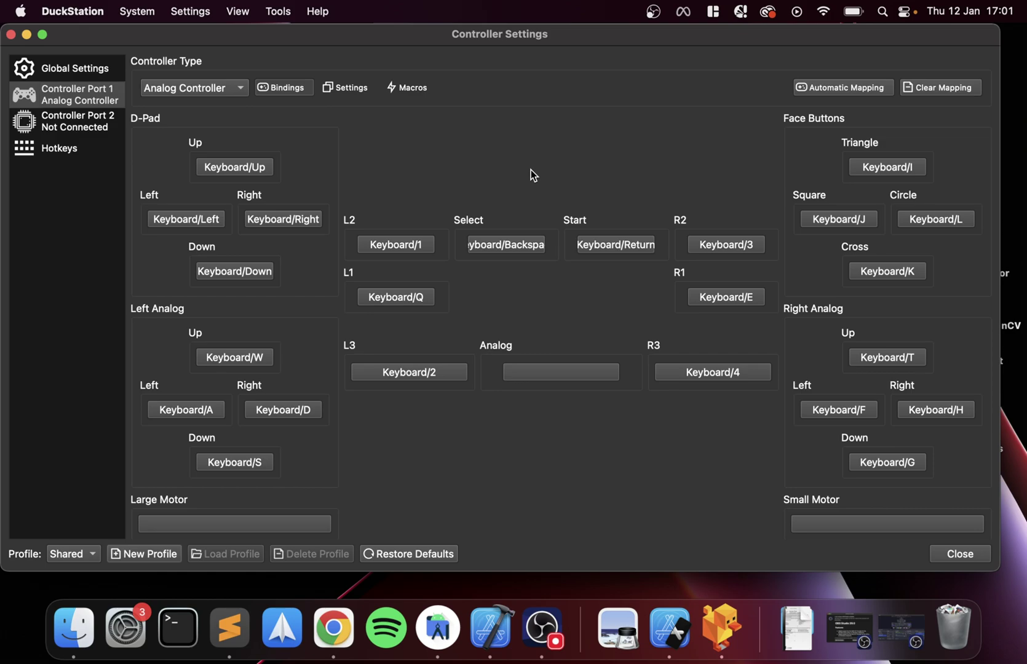
# Rebind the D-Pad Up direction of Controller Port 1 to the keyboard's Up arrow key.
pyautogui.click(229, 168)
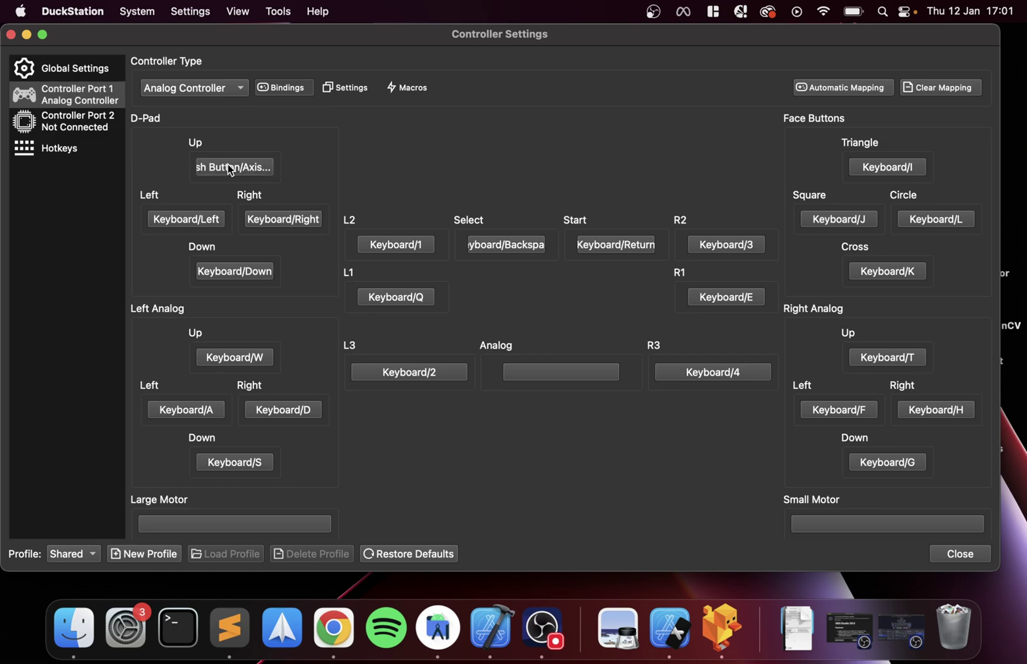
pyautogui.press('Left')
pyautogui.click(242, 168)
pyautogui.press('Left')
pyautogui.click(244, 172)
pyautogui.press('Left')
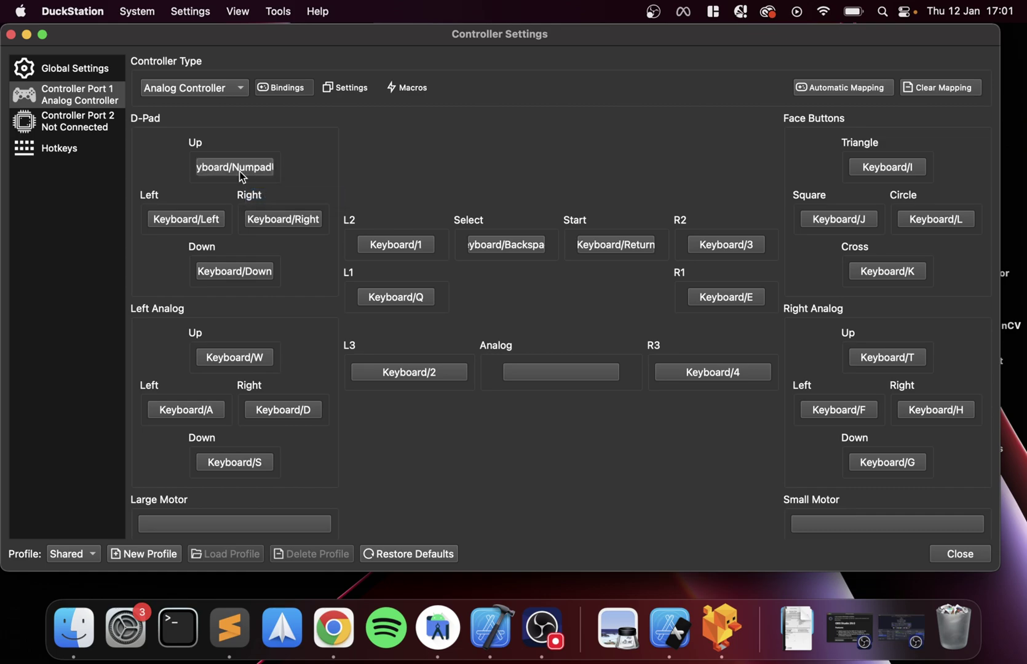
# Rebind the D-Pad Left, Right and Down directions to the matching keyboard arrow keys and close the controller settings.
pyautogui.click(196, 218)
pyautogui.press('Left')
pyautogui.click(258, 225)
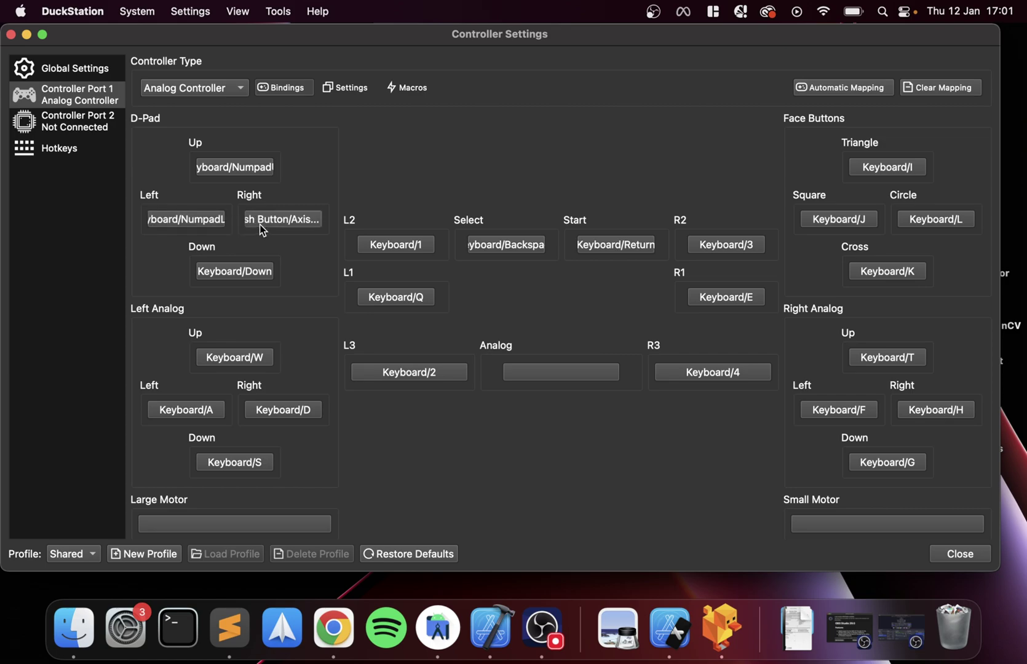
pyautogui.press('Right')
pyautogui.click(240, 277)
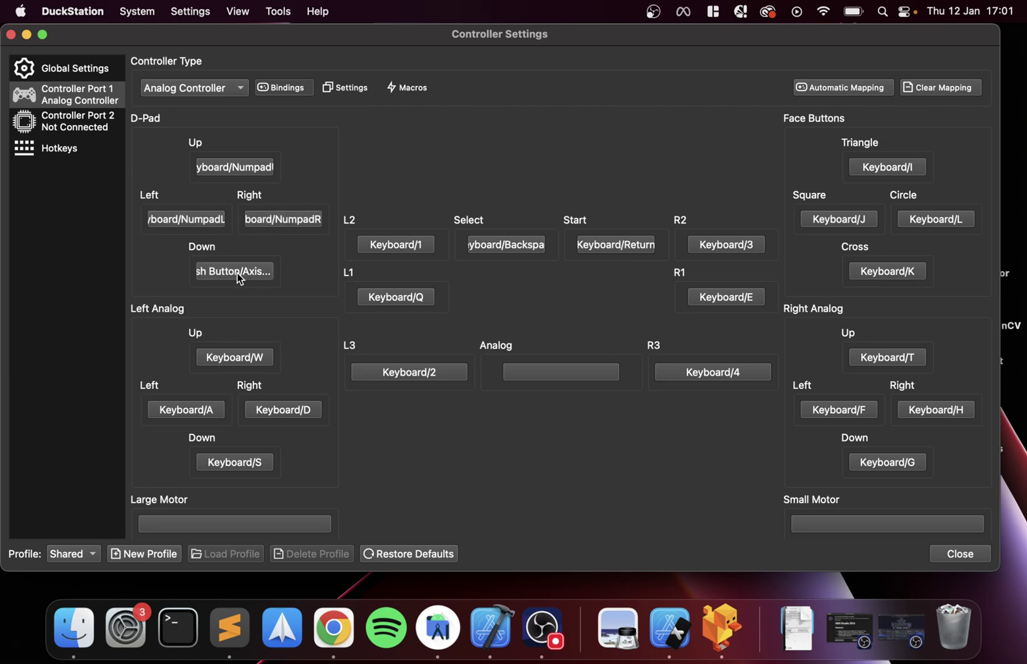
pyautogui.press('Down')
pyautogui.click(982, 555)
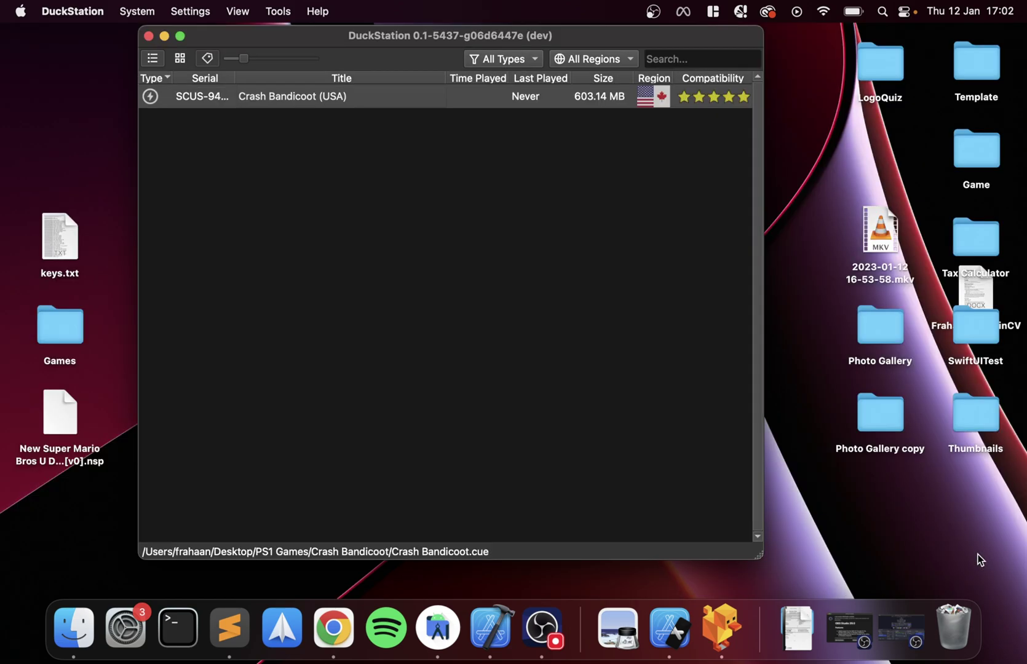
# Preview the game collection in Game Grid view and return it to Game List view.
pyautogui.click(187, 11)
pyautogui.moveTo(229, 5)
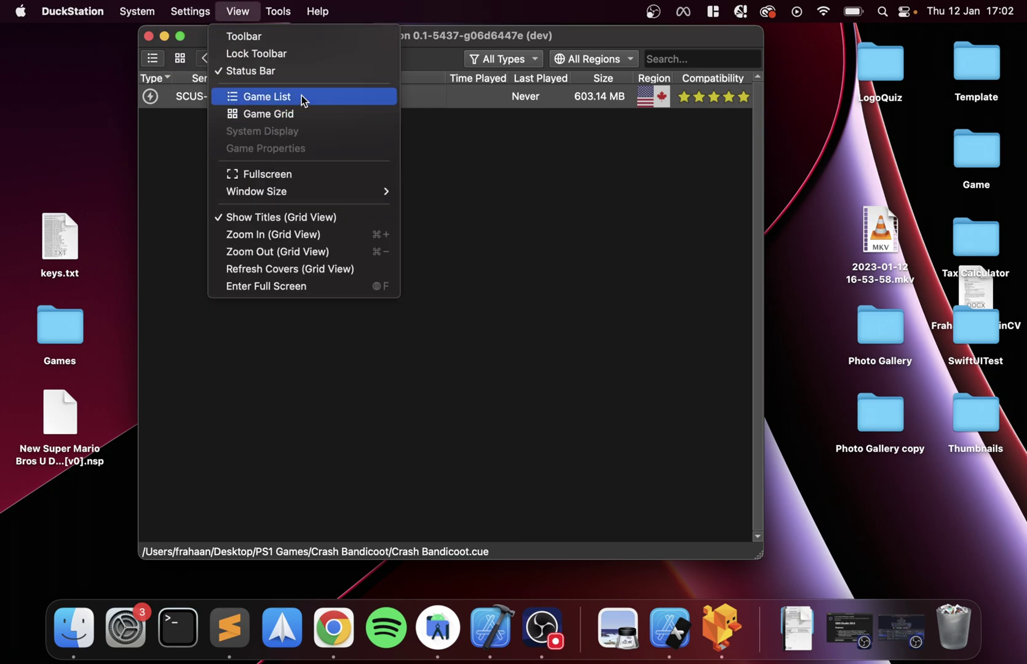
pyautogui.click(291, 113)
pyautogui.click(245, 14)
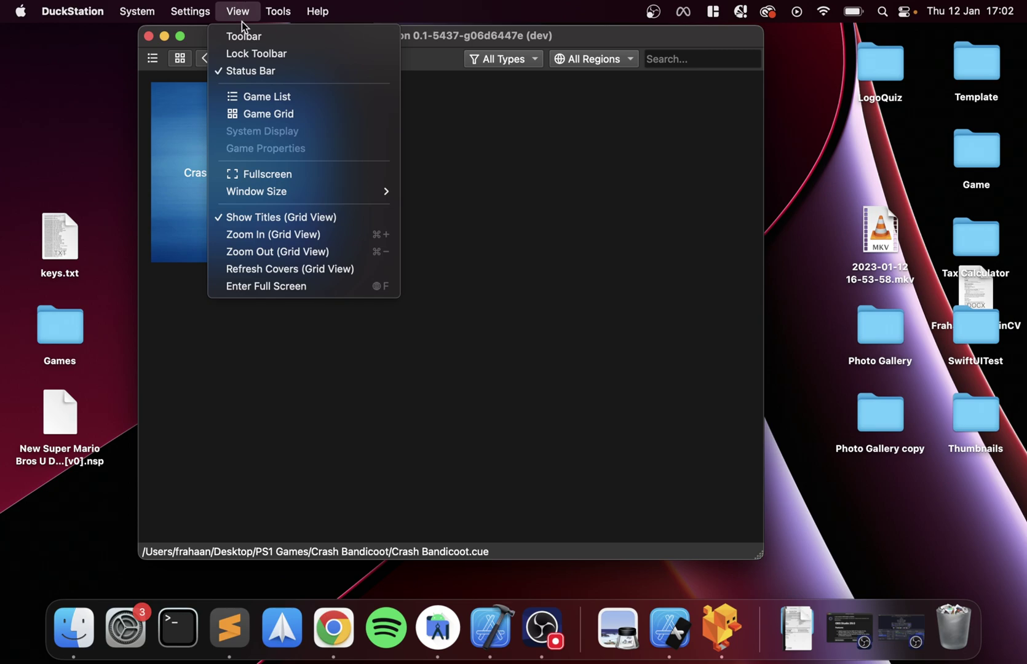
pyautogui.click(259, 97)
pyautogui.click(238, 11)
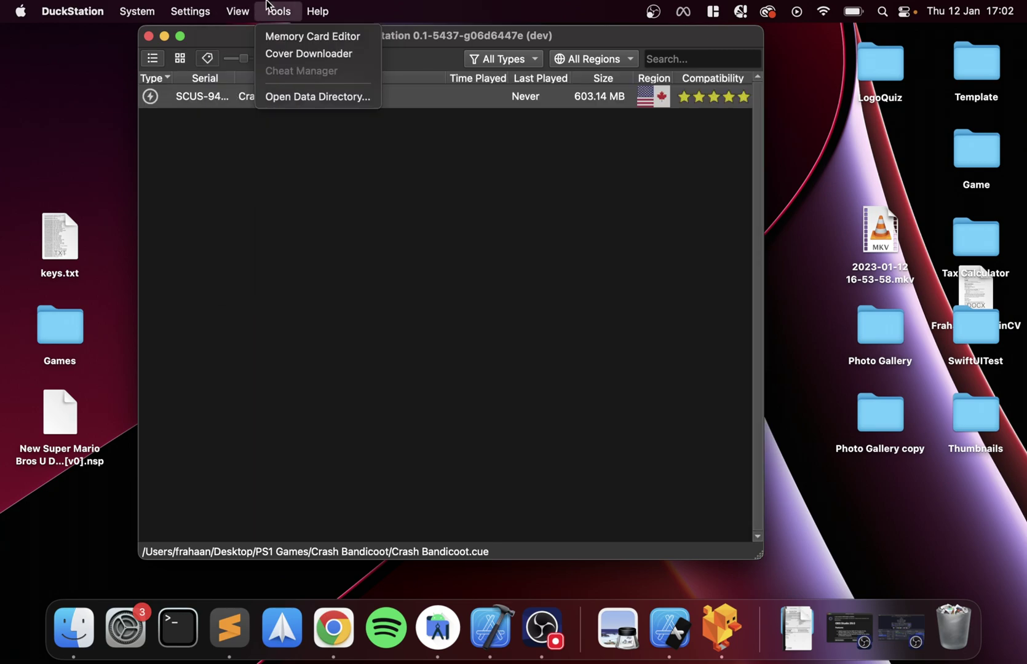
pyautogui.moveTo(153, 7)
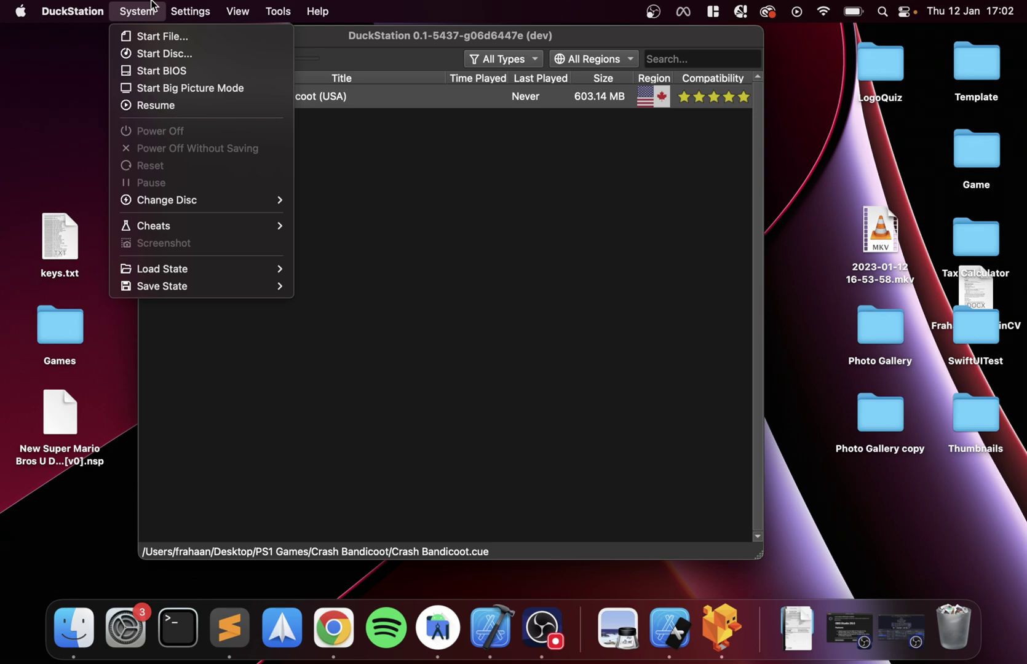
pyautogui.click(313, 80)
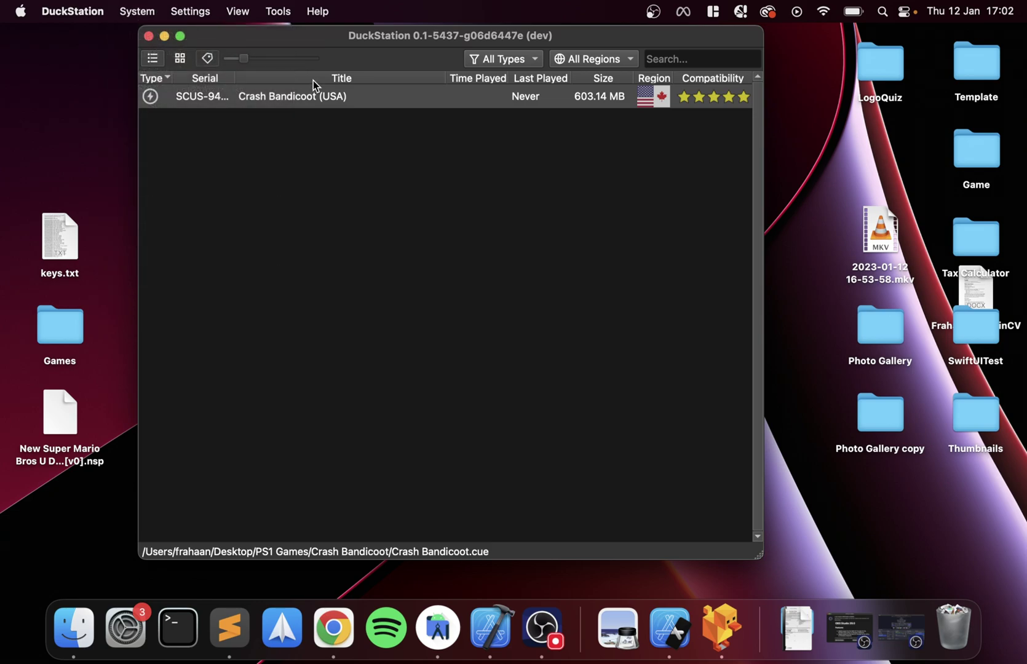
# Launch Crash Bandicoot (USA), raise the system volume and enlarge the game window to fill the desktop.
pyautogui.doubleClick(292, 98)
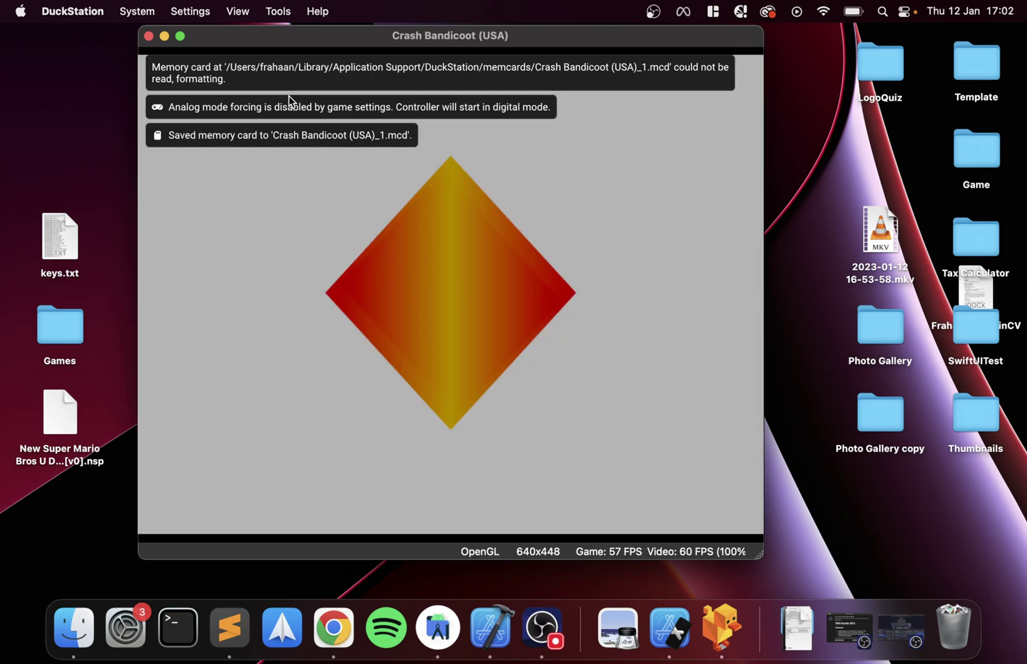
pyautogui.press('XF86AudioRaiseVolume')
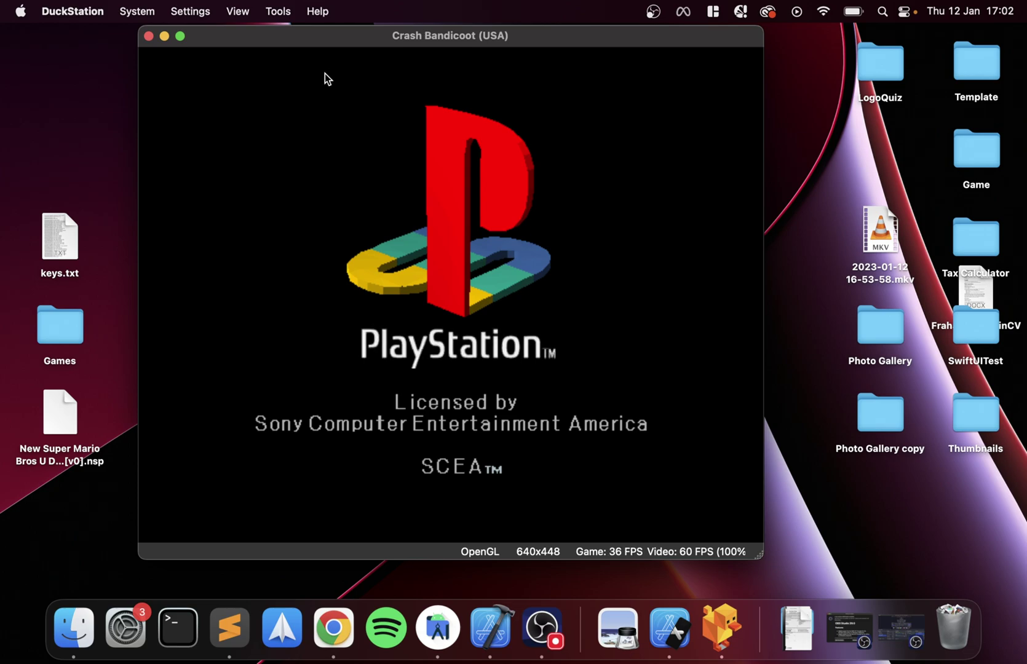
pyautogui.doubleClick(292, 34)
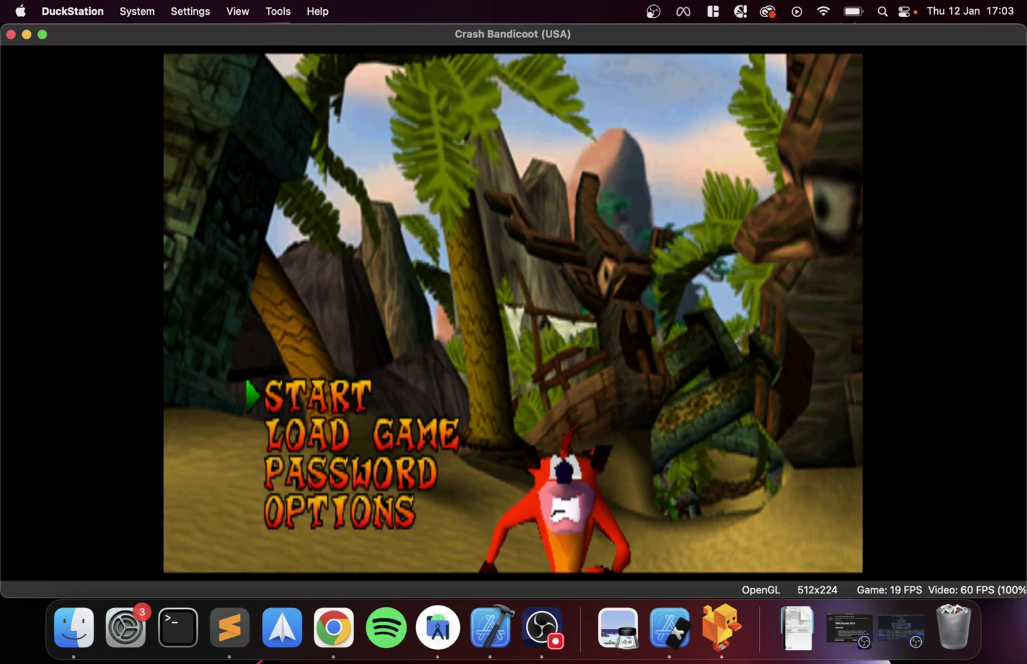
# Pause the game and set the internal resolution scale to 9x (for 4K) in the Enhancements settings.
pyautogui.press('space')
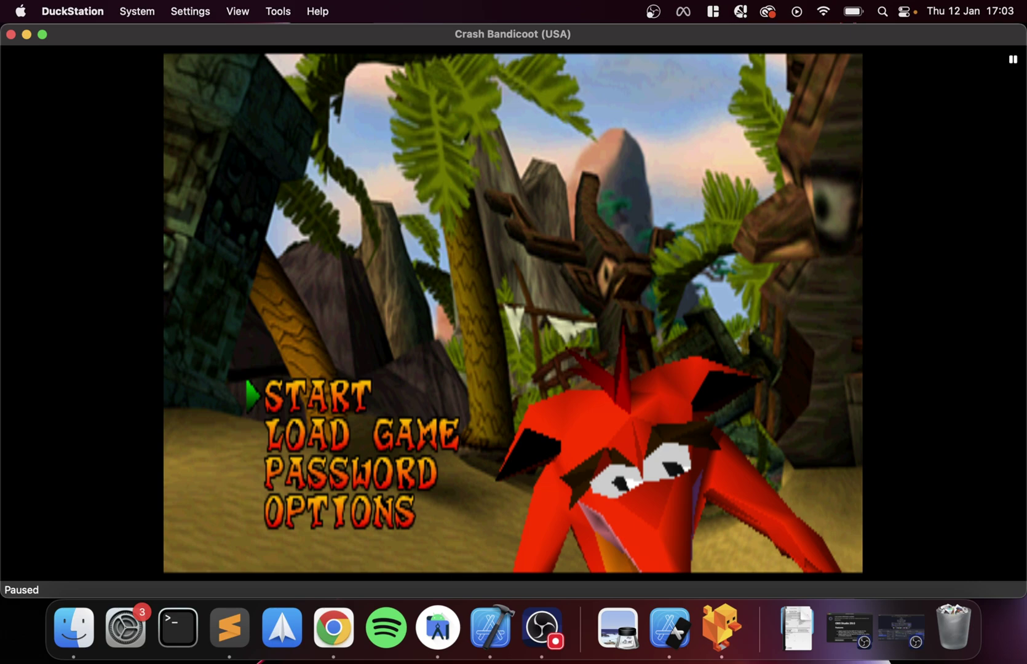
pyautogui.click(177, 5)
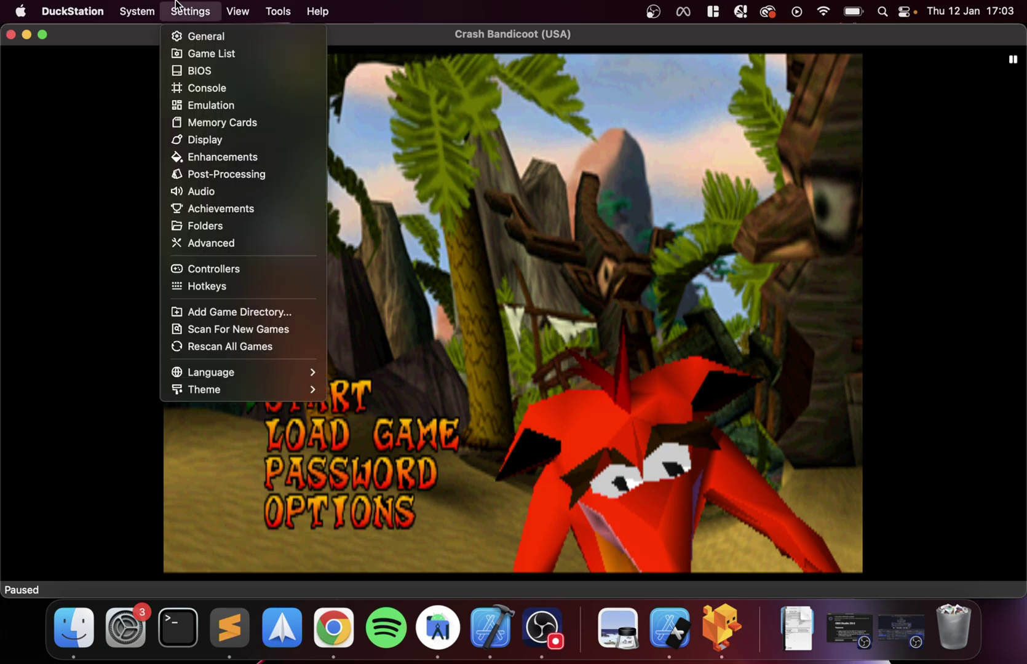
pyautogui.click(218, 154)
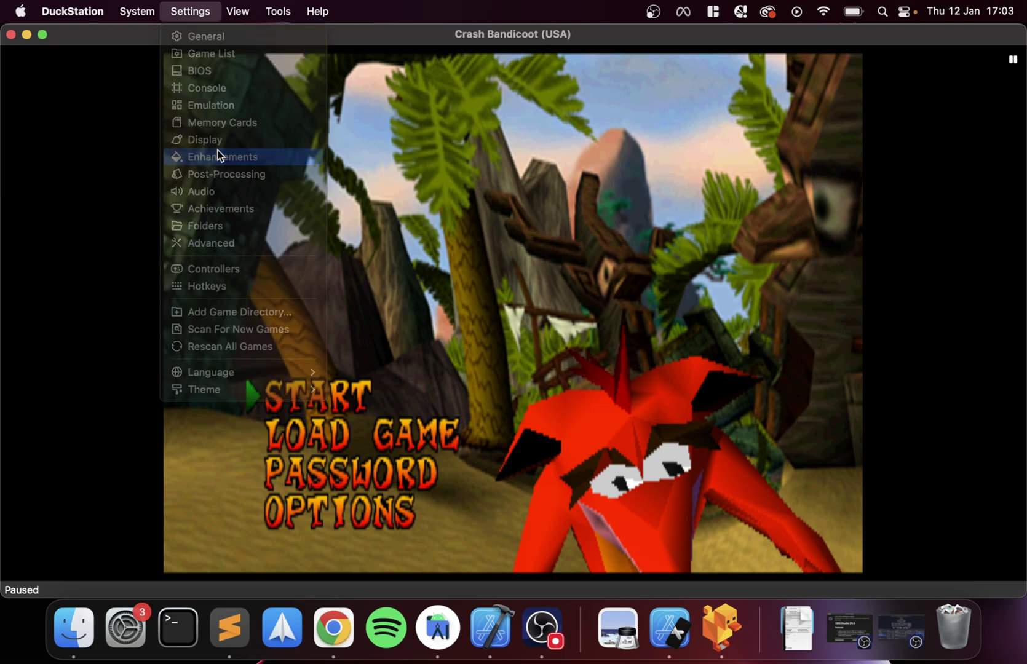
pyautogui.moveTo(472, 33); pyautogui.dragTo(227, 32)
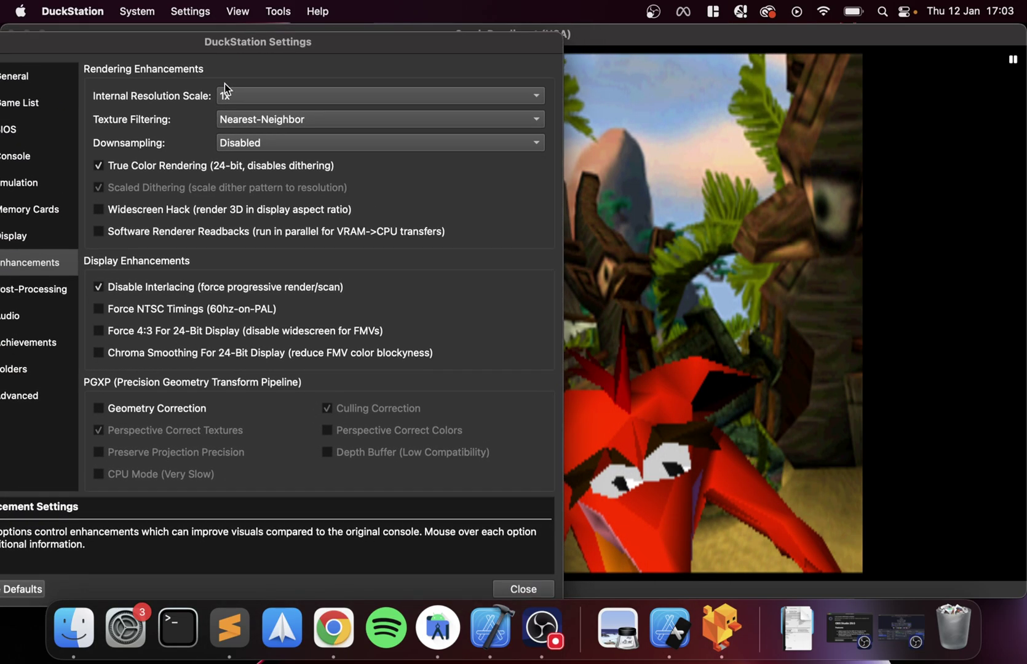
pyautogui.click(235, 86)
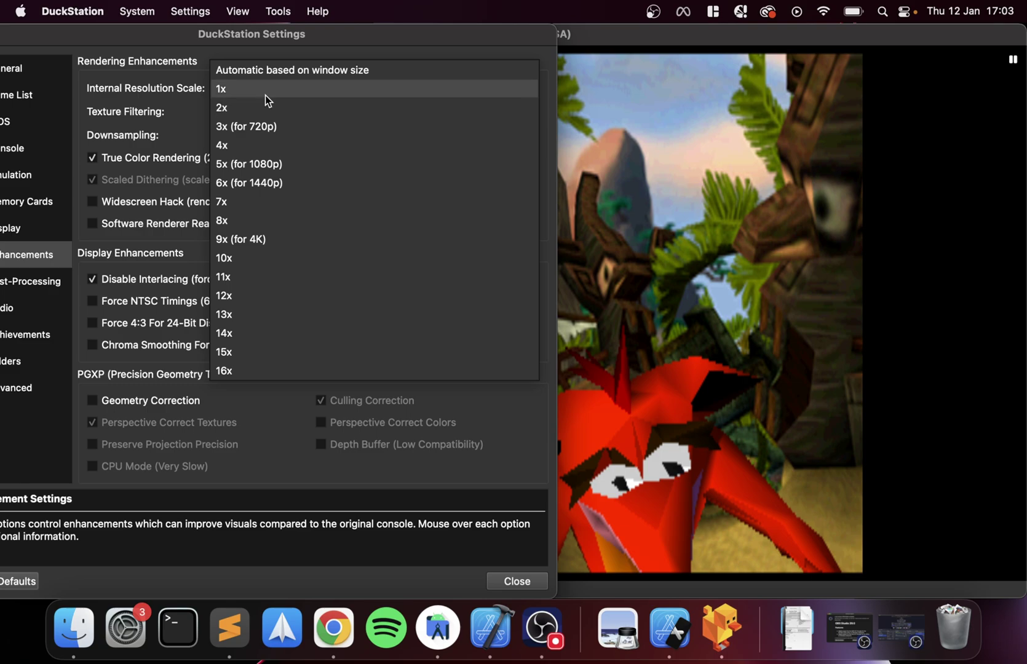
pyautogui.click(261, 240)
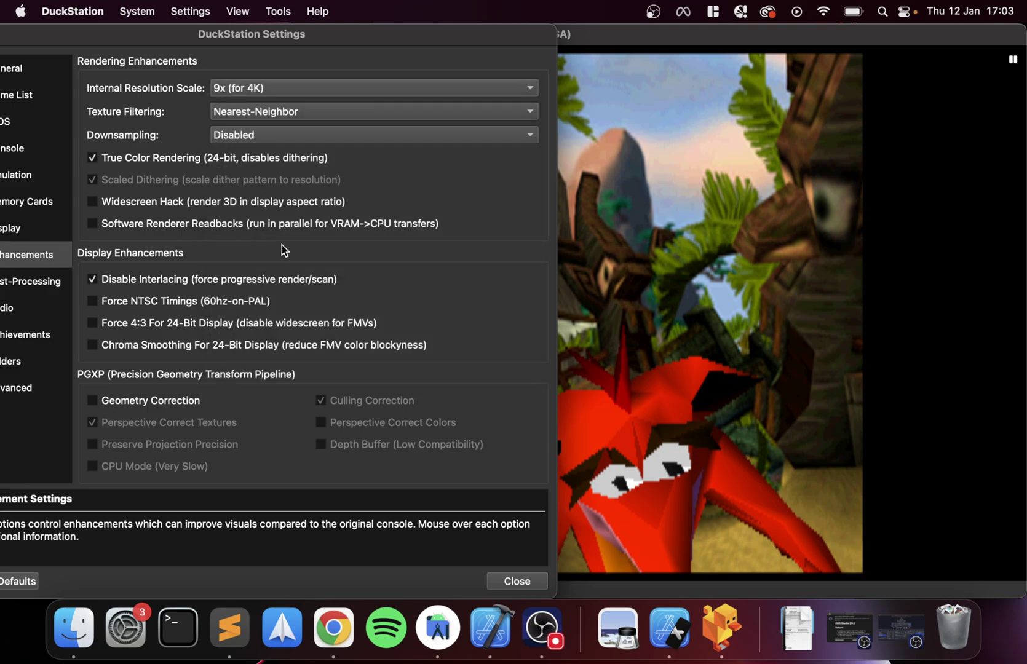
pyautogui.click(510, 581)
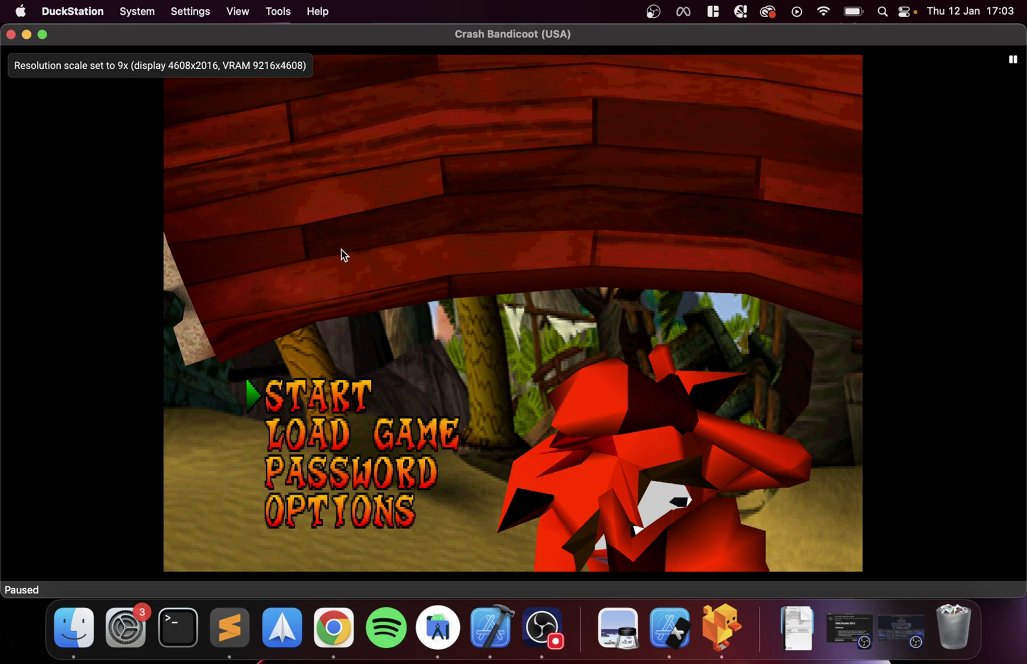
# Set the internal resolution scale to "Automatic based on window size" in the Enhancements settings and close them.
pyautogui.click(190, 11)
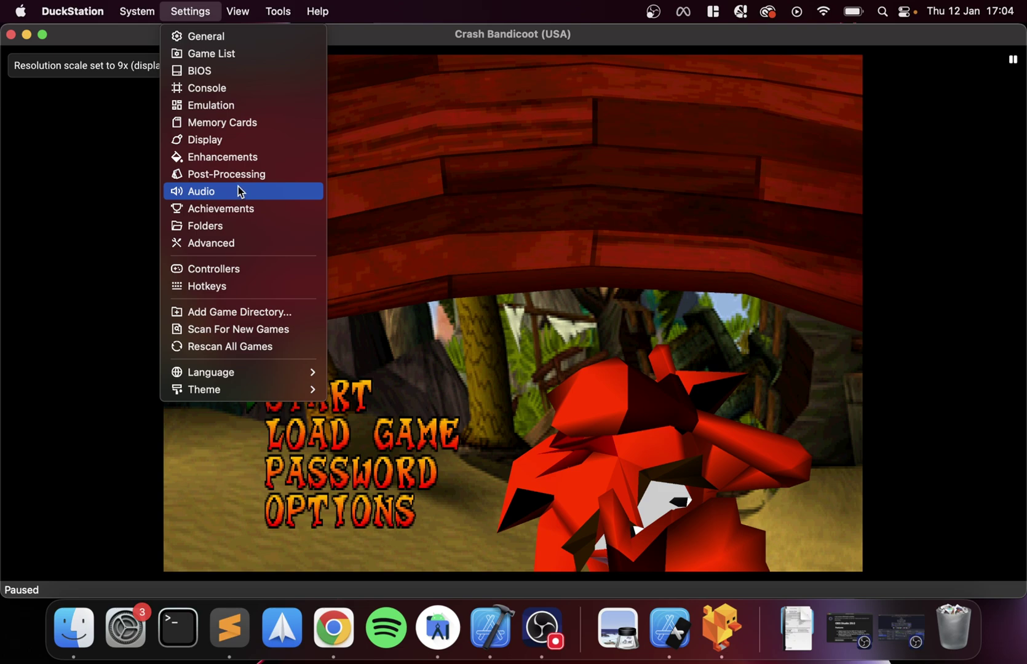
pyautogui.click(213, 150)
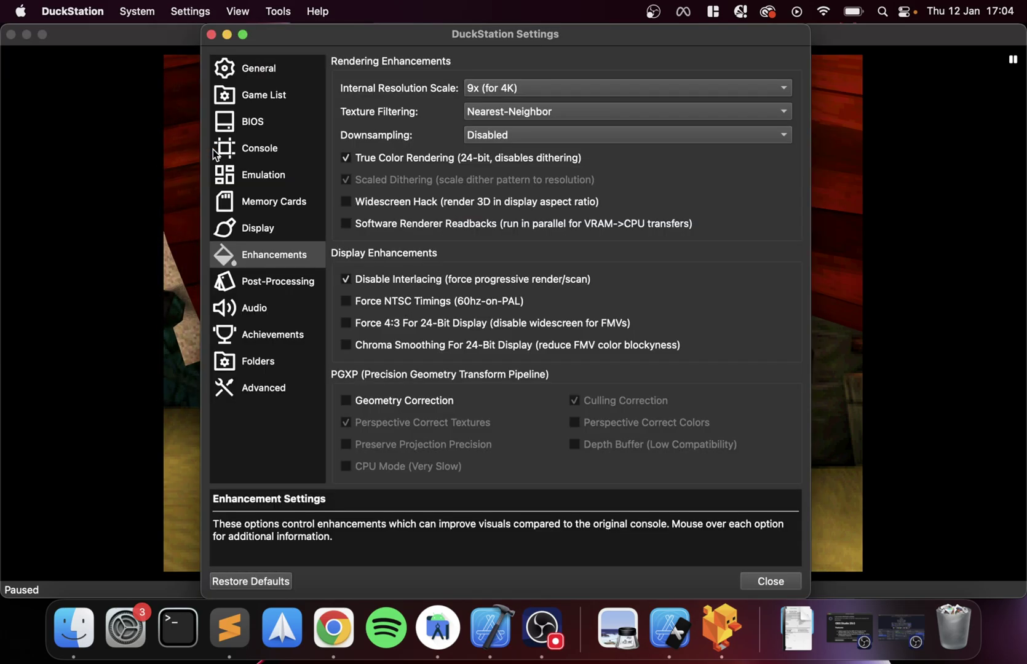
pyautogui.click(510, 90)
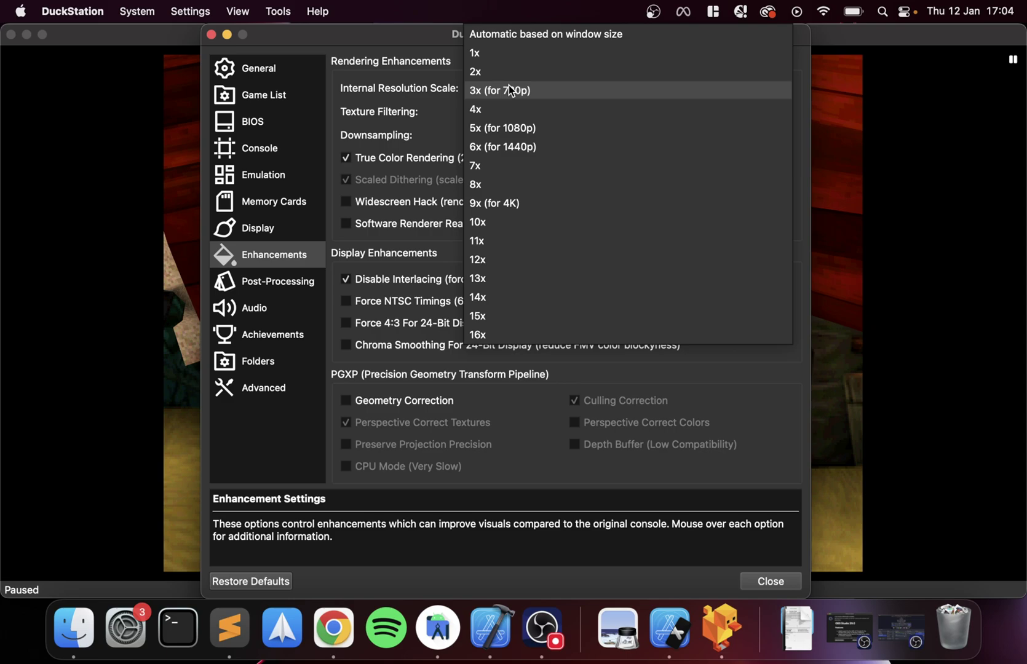
pyautogui.click(579, 38)
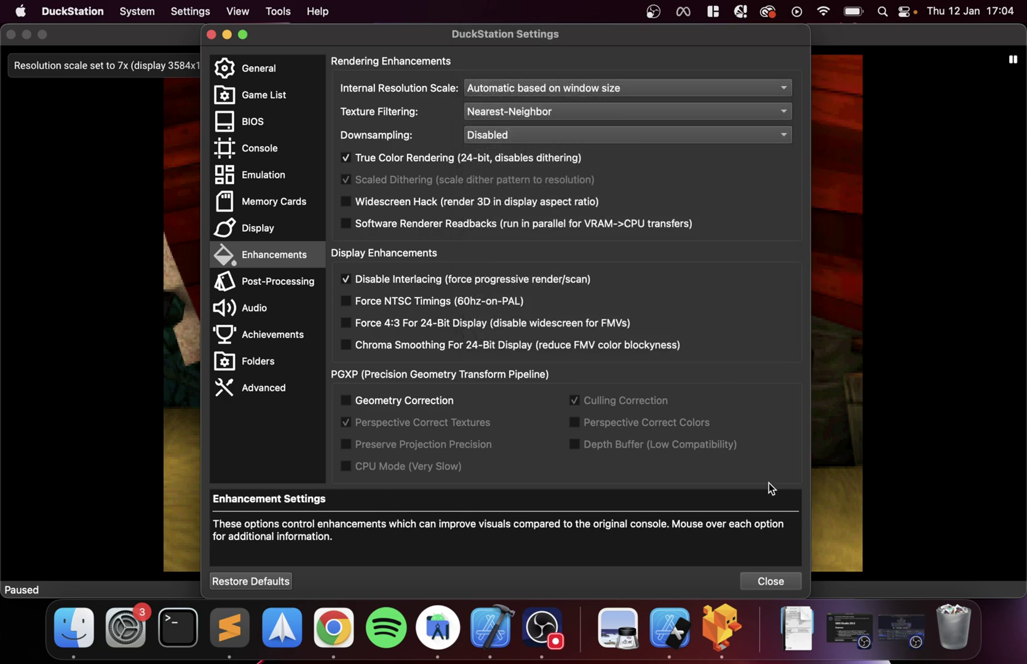
pyautogui.click(753, 584)
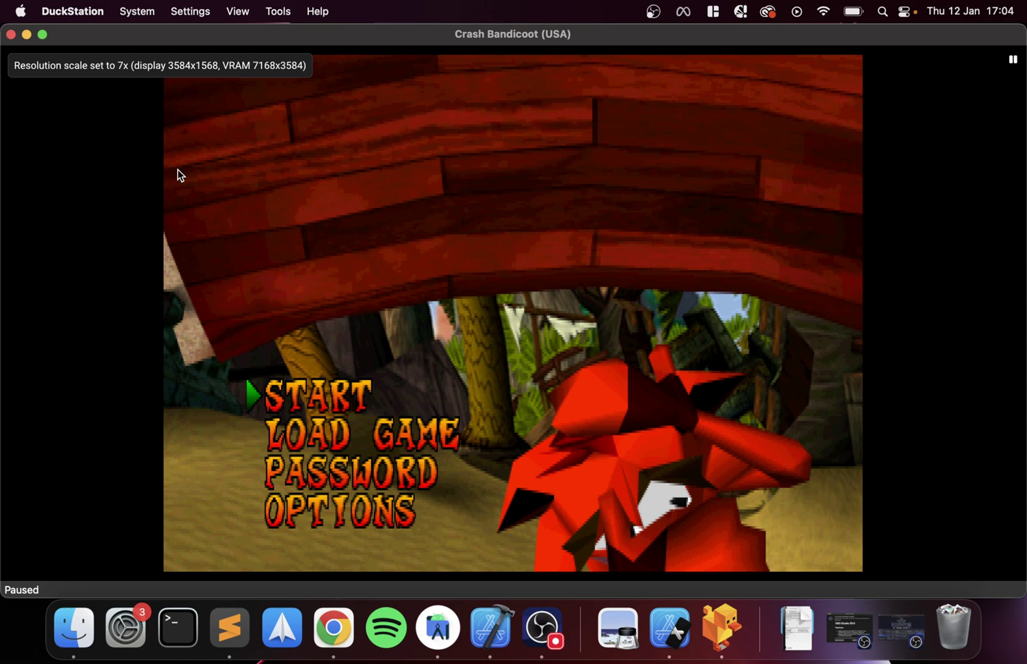
# Resume the game and shrink its window to about half the screen's width.
pyautogui.press('space')
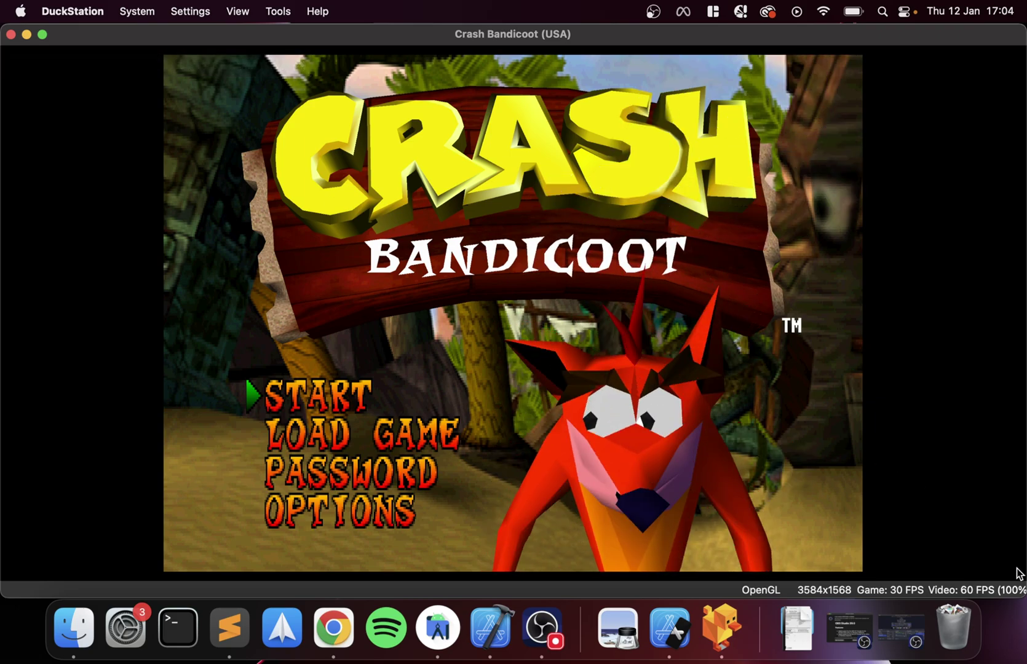
pyautogui.moveTo(1025, 597); pyautogui.dragTo(473, 359)
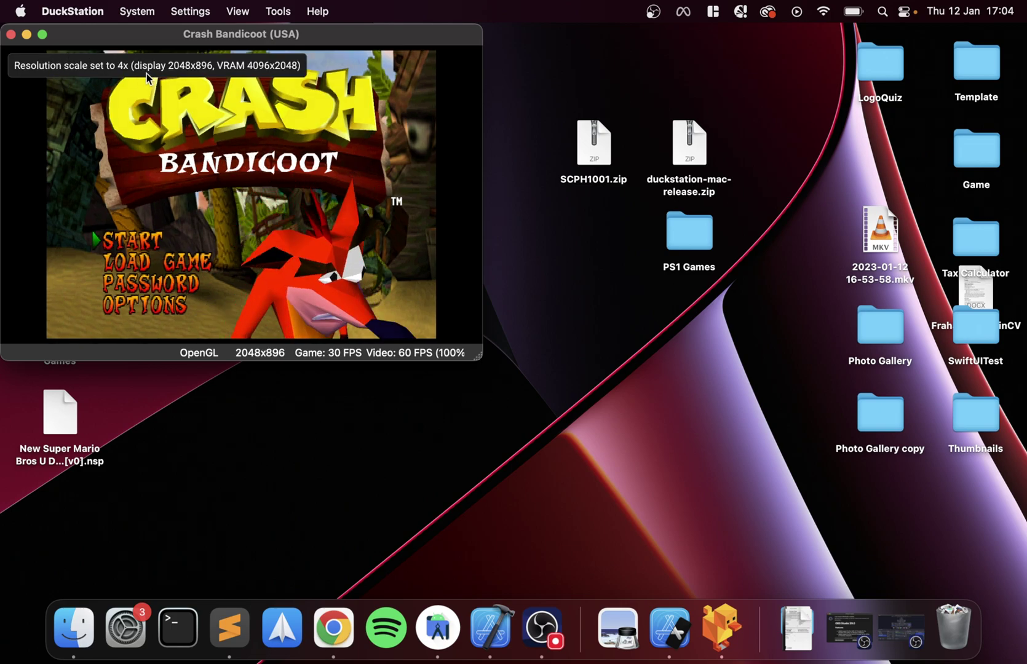
# Enlarge the game window to fill the desktop, start a new game and enter the N. Sanity Beach level.
pyautogui.doubleClick(329, 39)
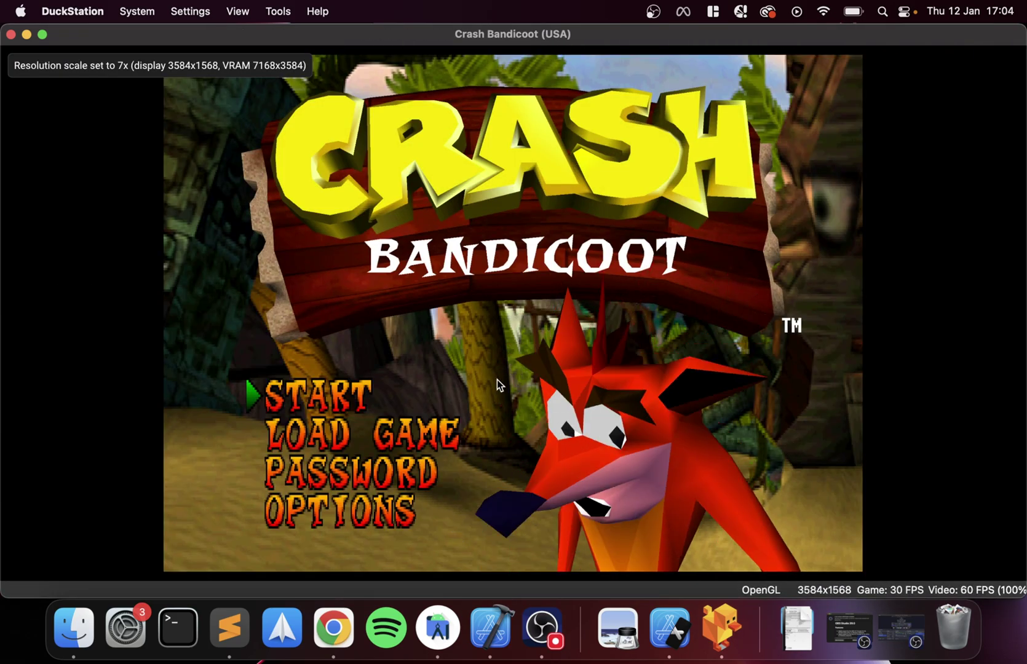
pyautogui.press('Down')
pyautogui.press('Up')
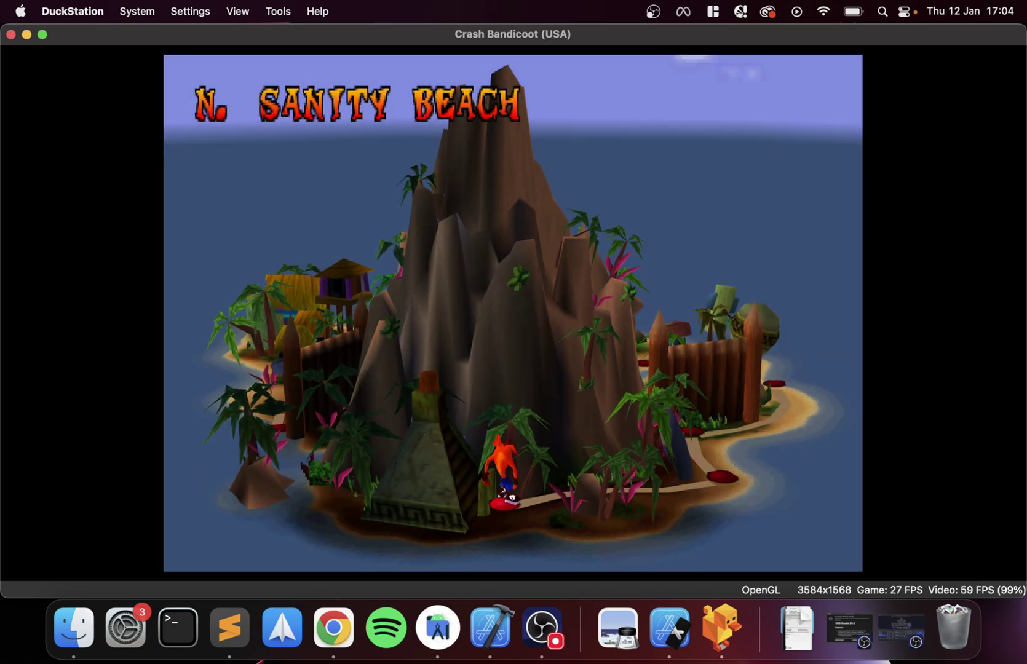
pyautogui.press('KP_2')
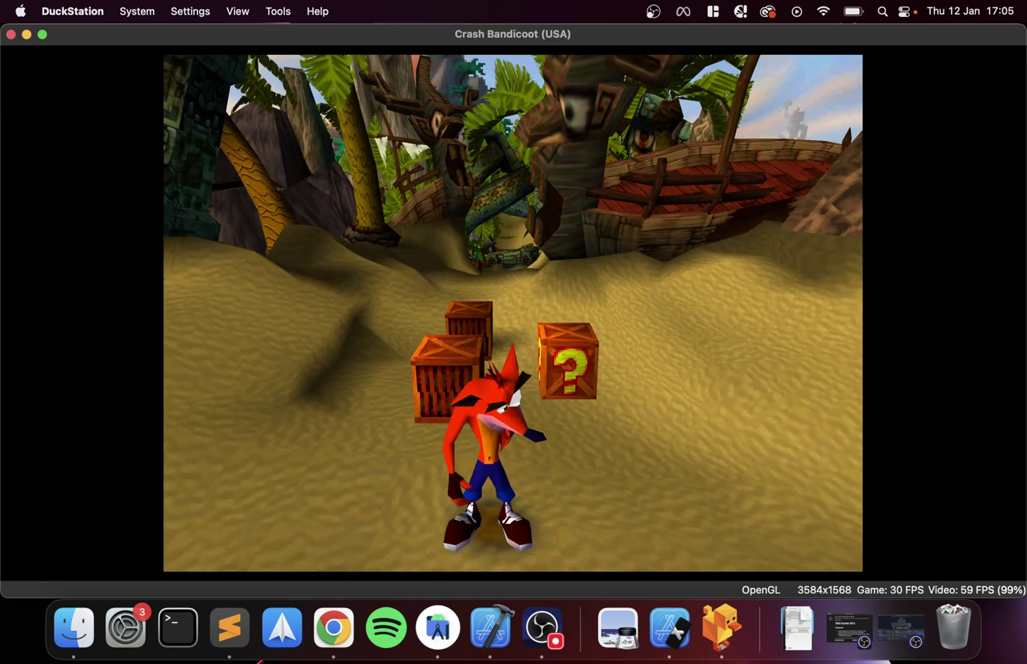
# Guide Crash along the beach, breaking the three crates for fruit and running on towards the red crab.
pyautogui.press('KP_4')
pyautogui.press('KP_2')
pyautogui.press('KP_8')
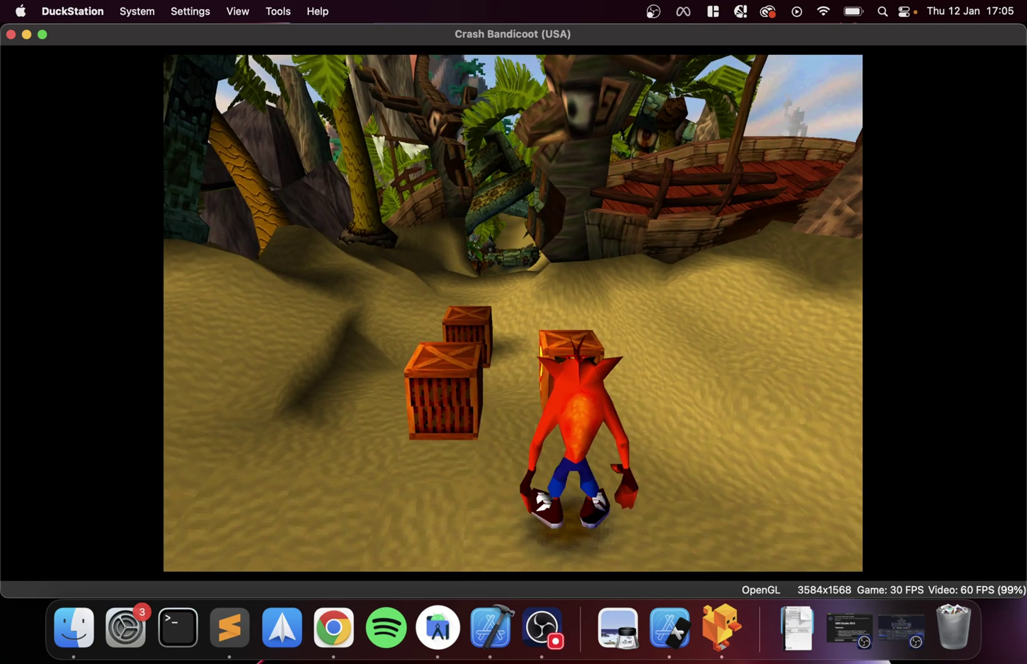
pyautogui.press('a')
pyautogui.press('KP_2')
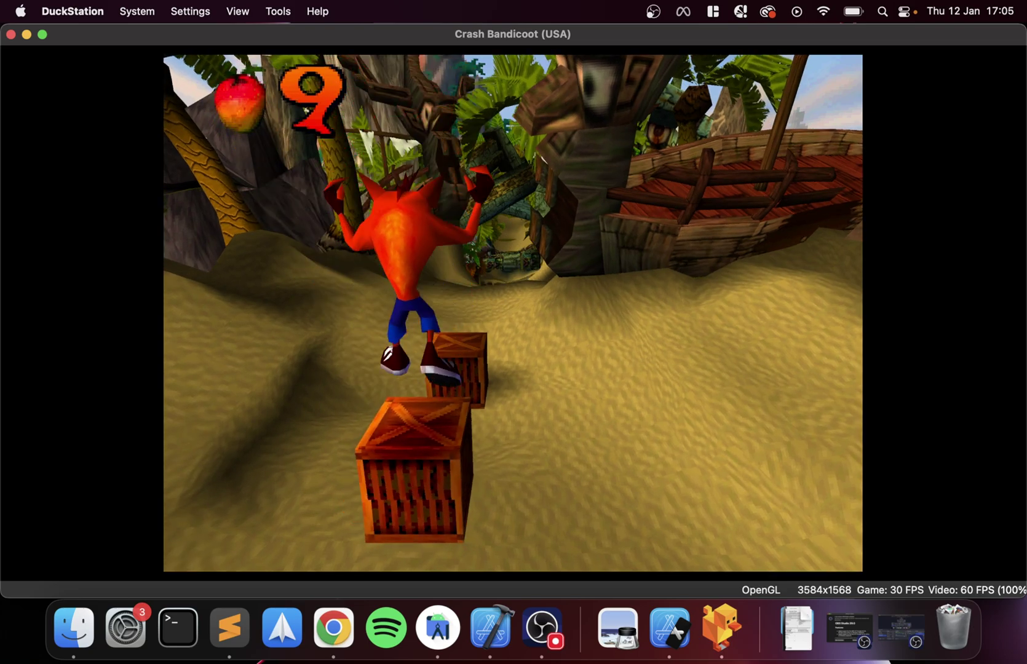
pyautogui.press('s')
pyautogui.press('w')
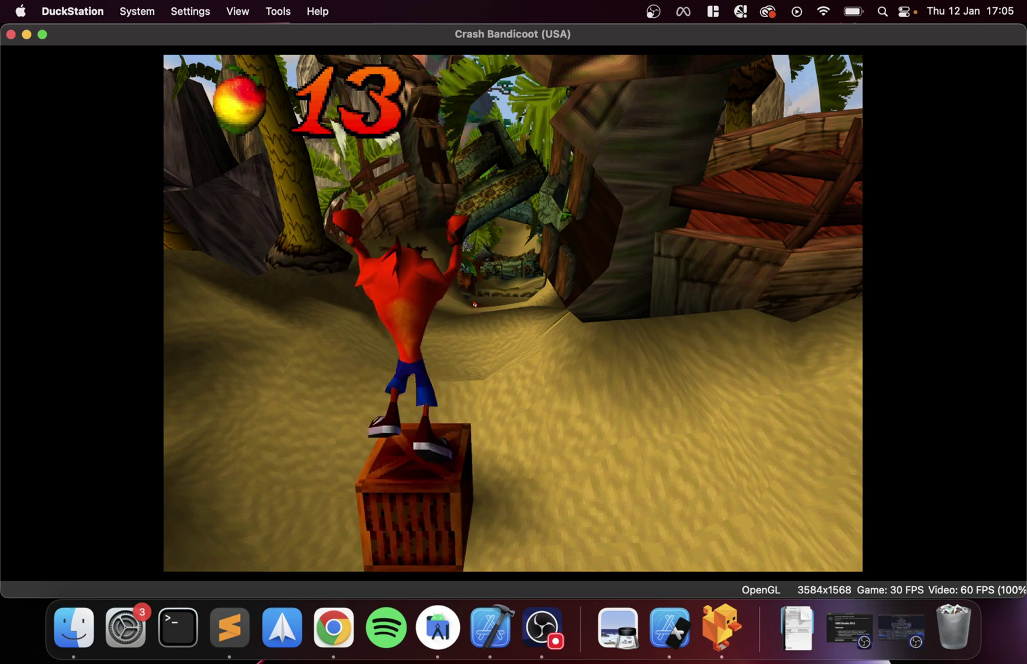
pyautogui.press('w')
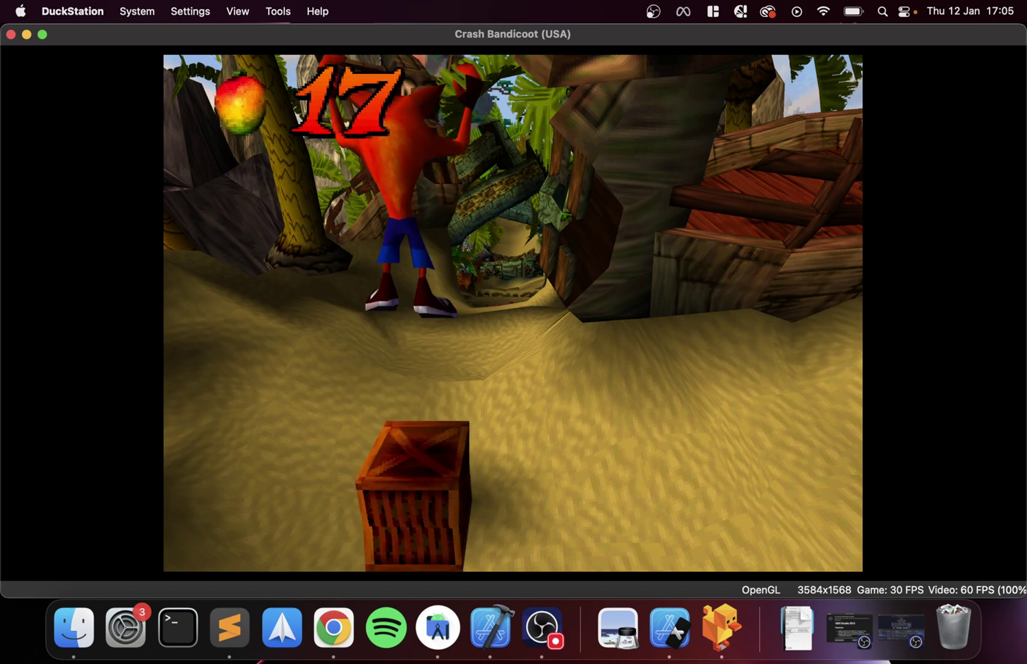
pyautogui.press('s')
pyautogui.press('w')
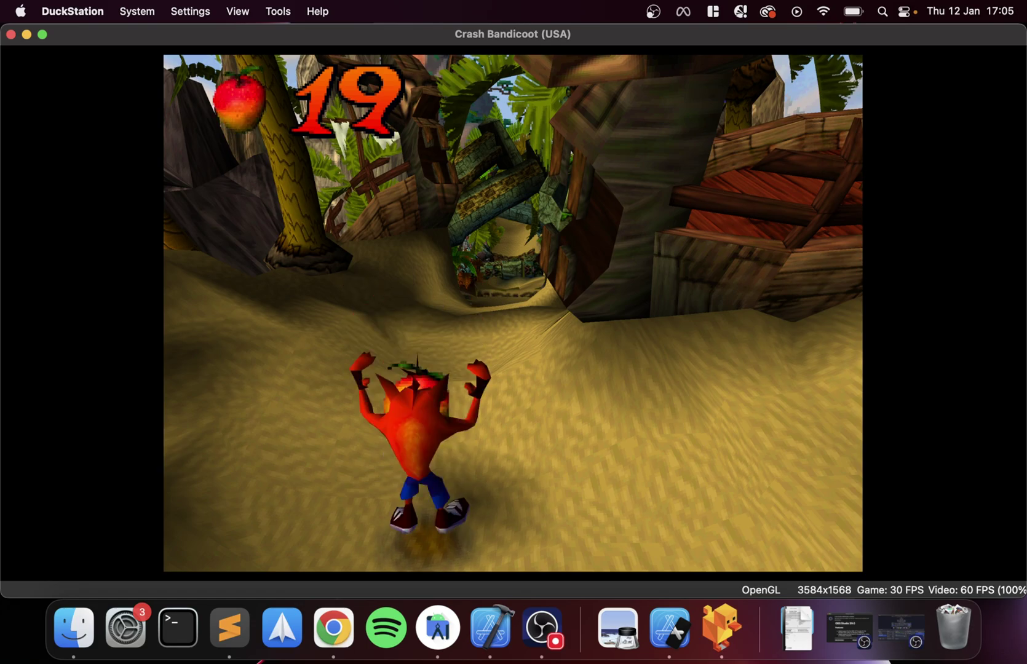
pyautogui.press('w')
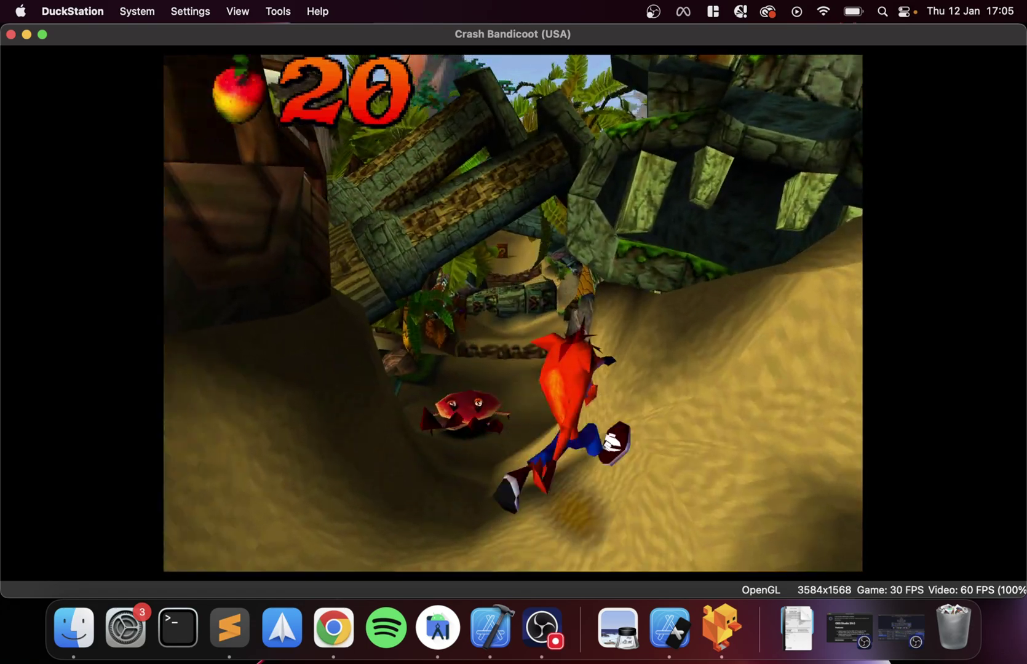
pyautogui.press('w')
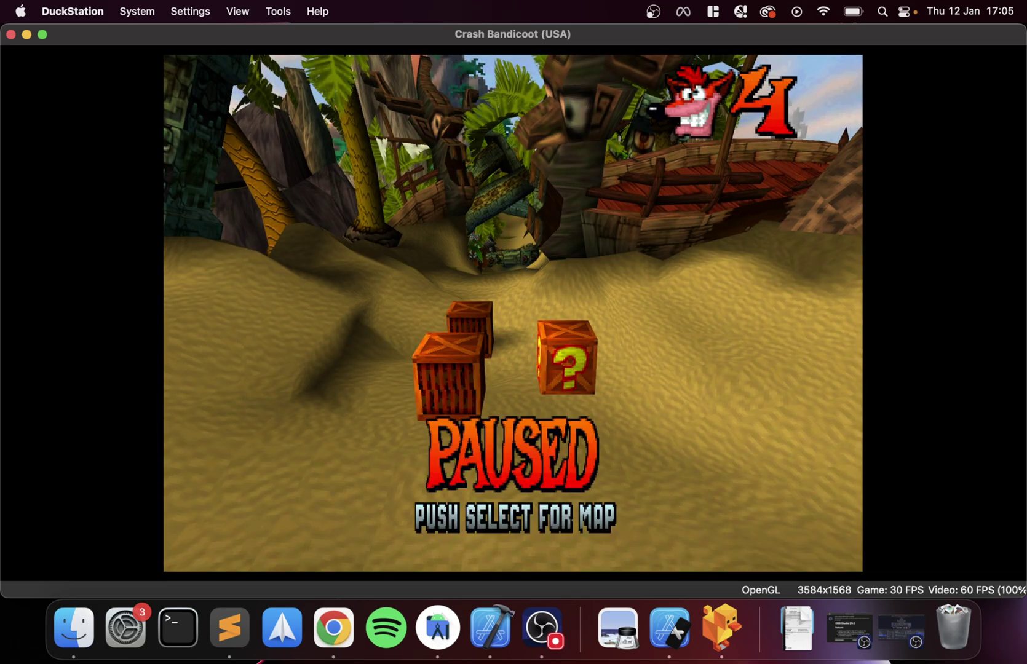
# Open the Cheat Manager for the paused game, examine the available cheats and close it.
pyautogui.click(52, 8)
pyautogui.moveTo(130, 5)
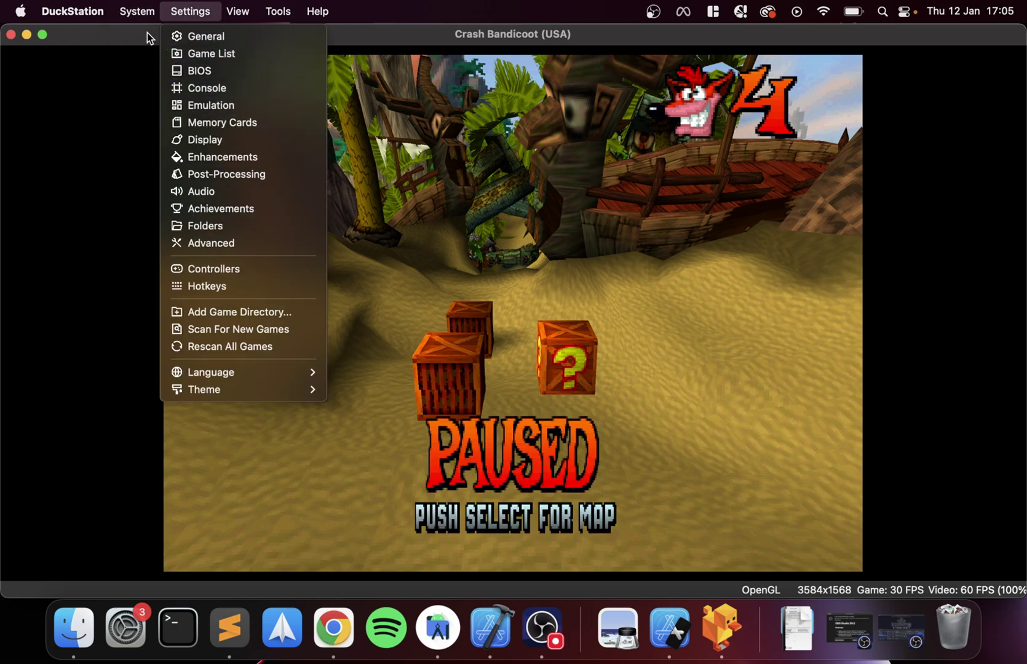
pyautogui.moveTo(207, 227)
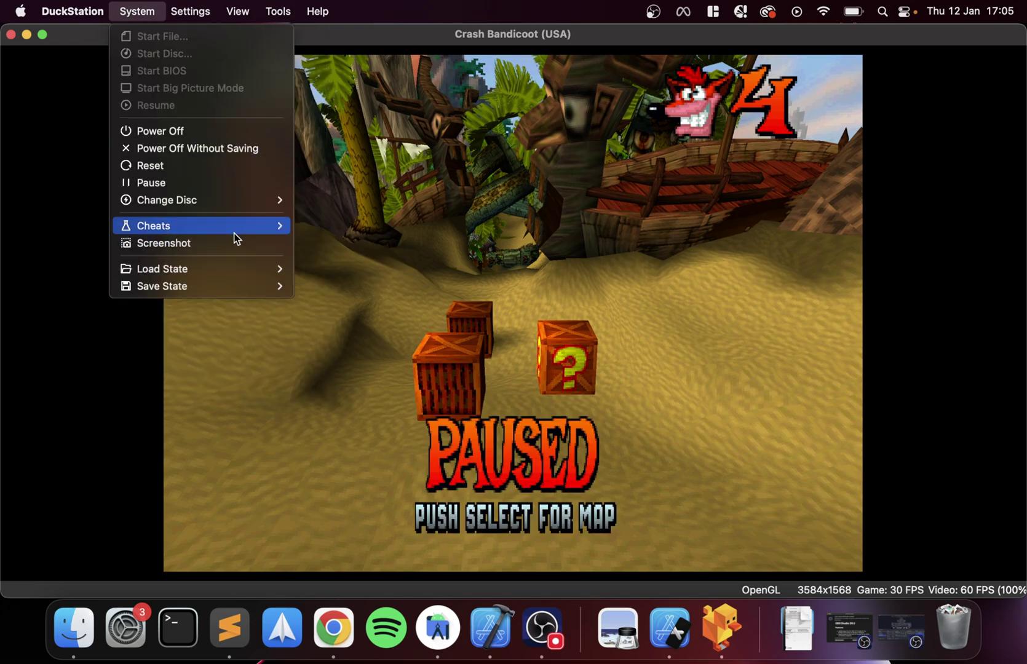
pyautogui.click(345, 228)
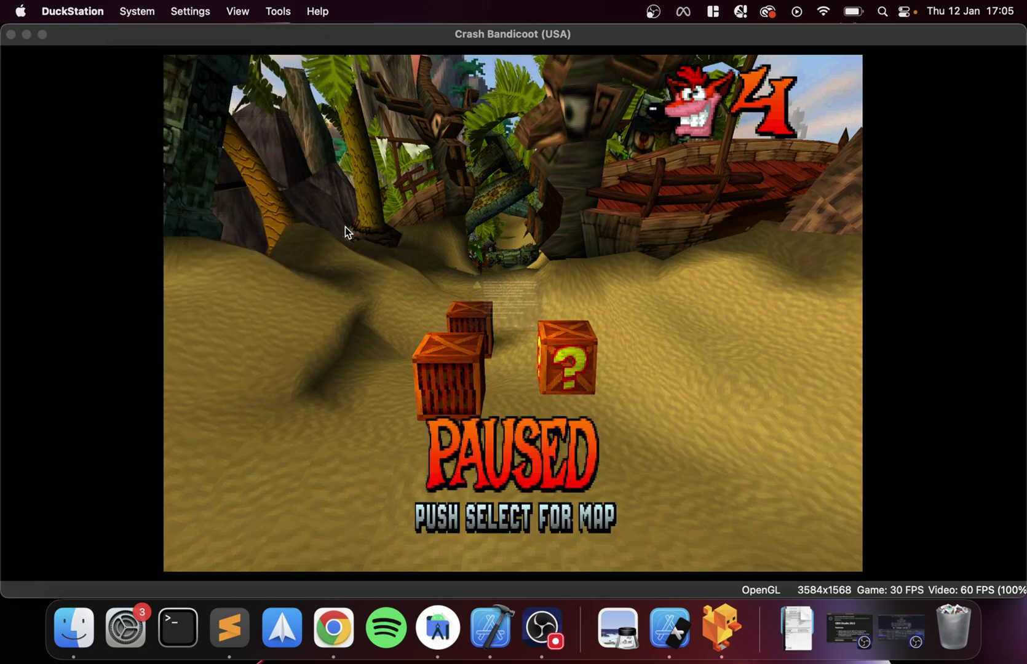
pyautogui.click(611, 406)
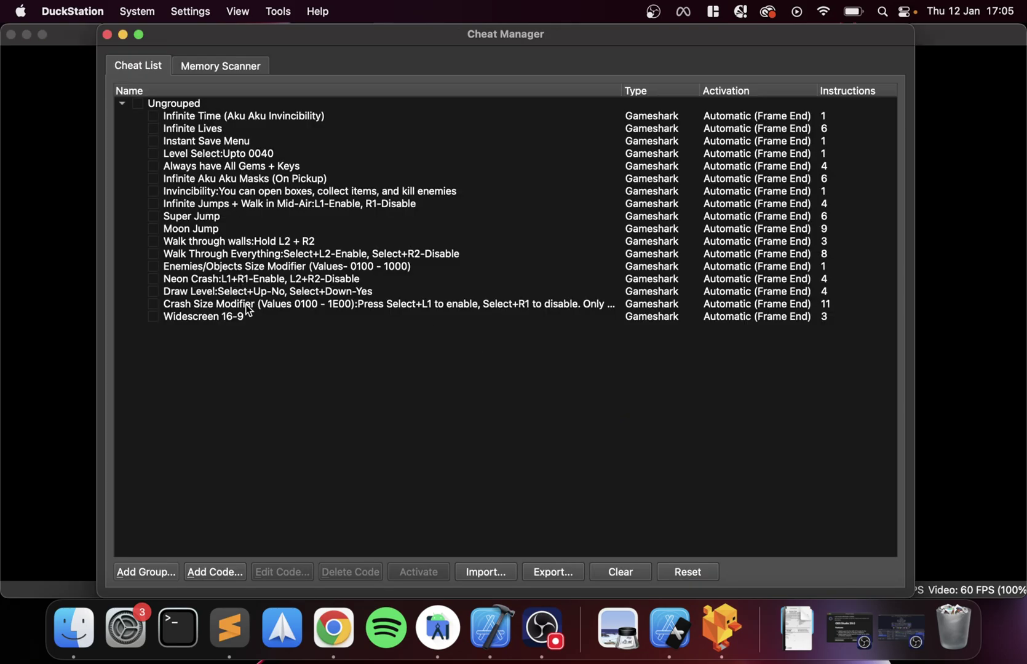
pyautogui.click(107, 35)
# Save the game state to Game Save 1 and shut down the game with Save State For Resume enabled.
pyautogui.click(70, 11)
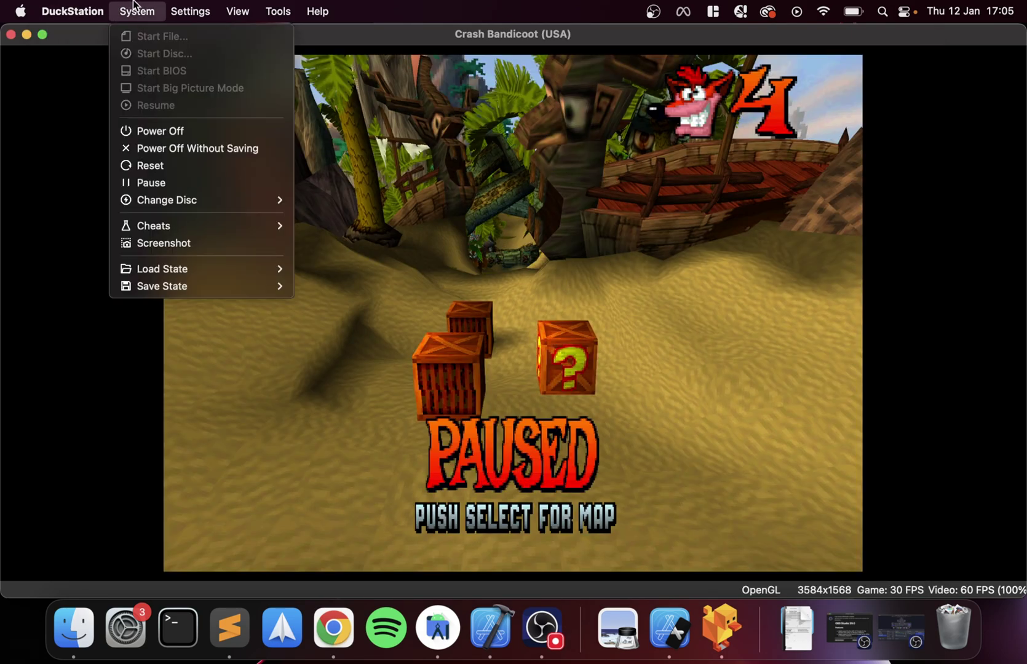
pyautogui.moveTo(187, 286)
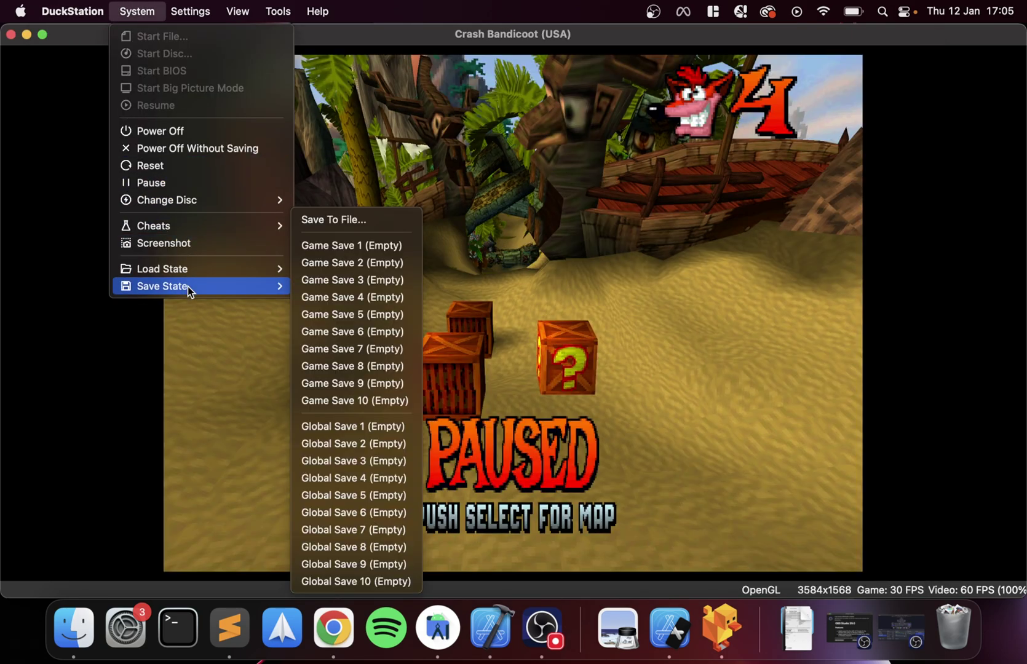
pyautogui.click(388, 250)
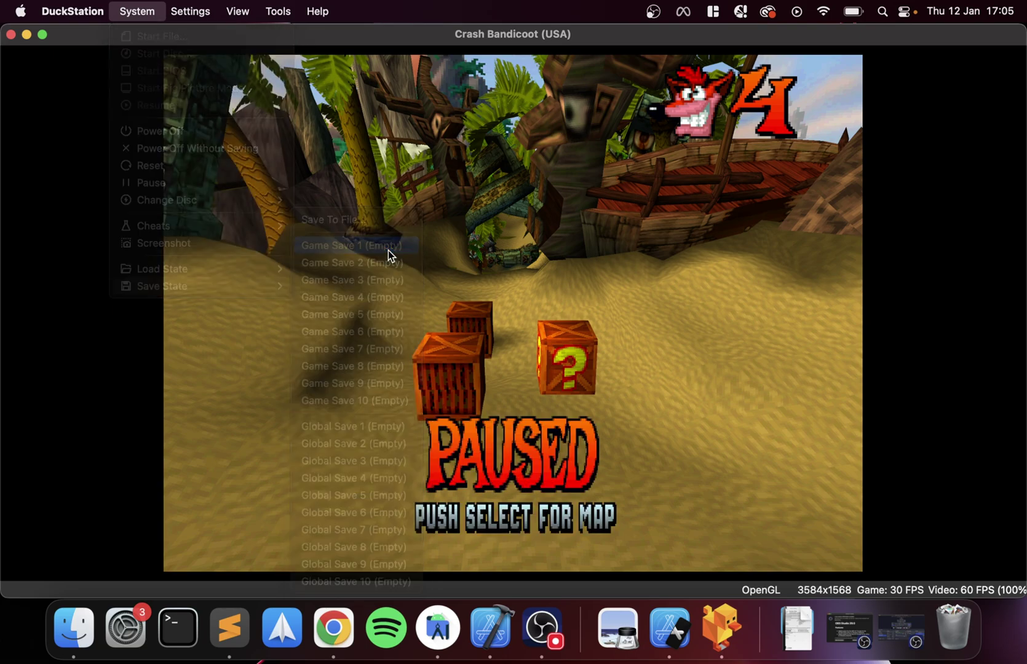
pyautogui.click(11, 35)
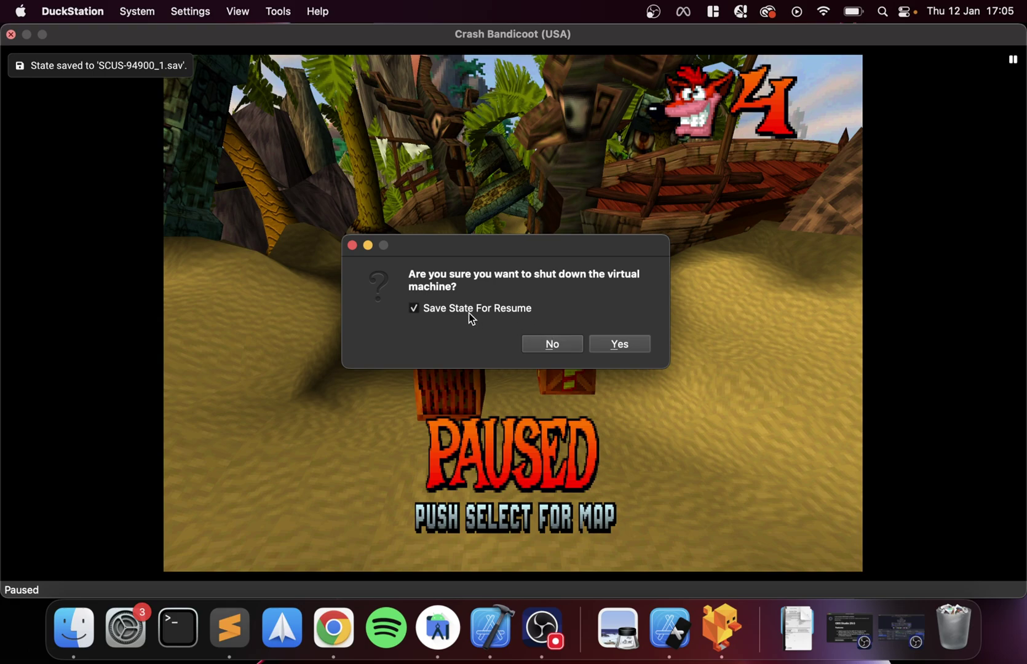
pyautogui.click(601, 342)
# Reopen DuckStation and launch Crash Bandicoot (USA) by loading its resume save state.
pyautogui.click(723, 643)
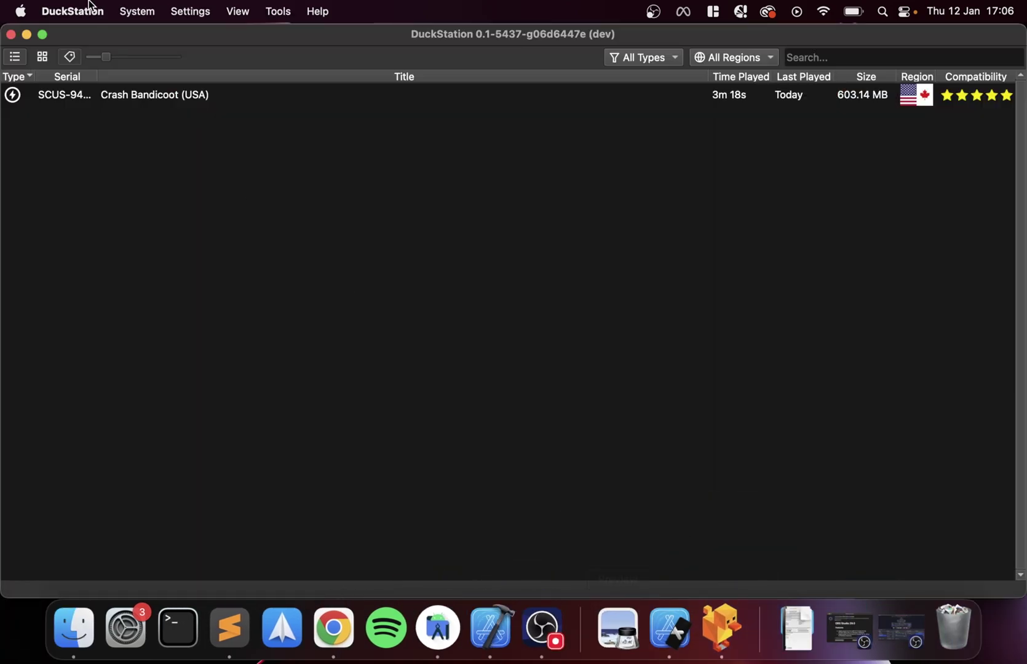
pyautogui.doubleClick(179, 100)
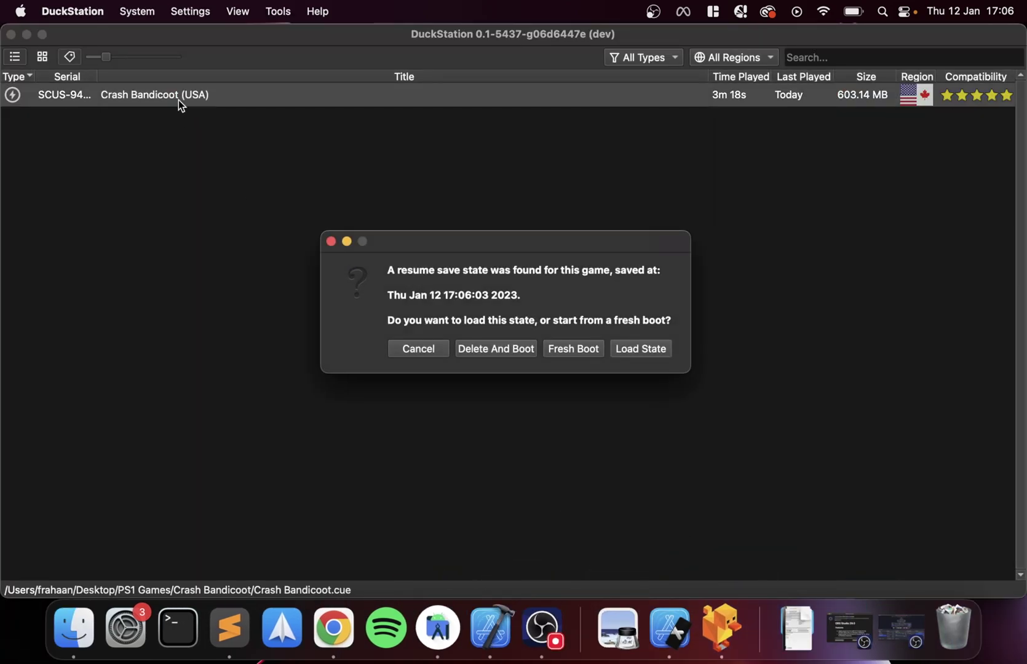
pyautogui.click(642, 349)
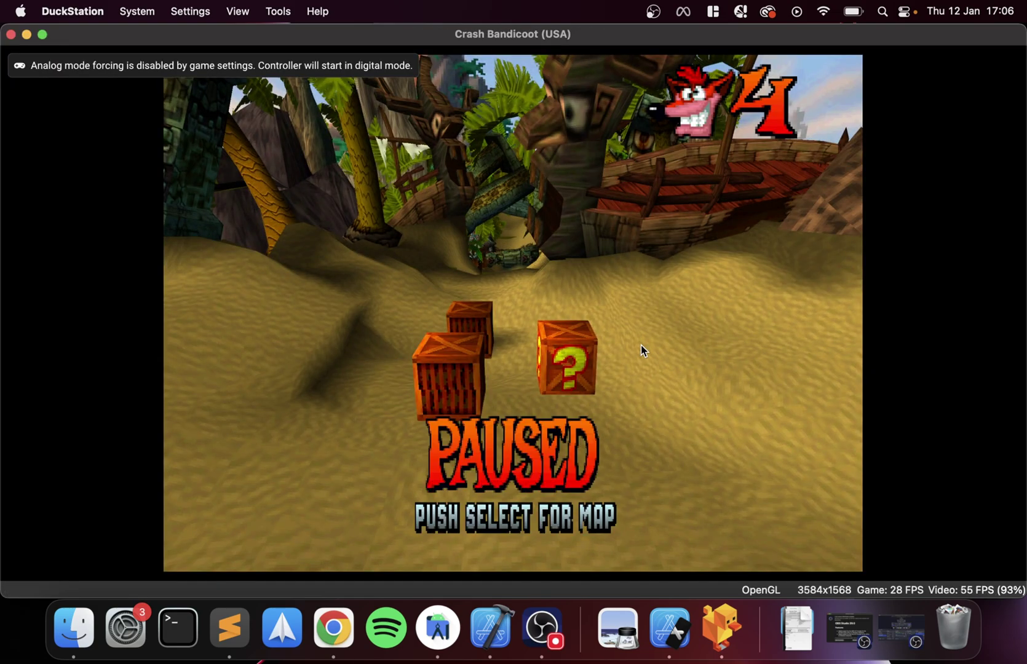